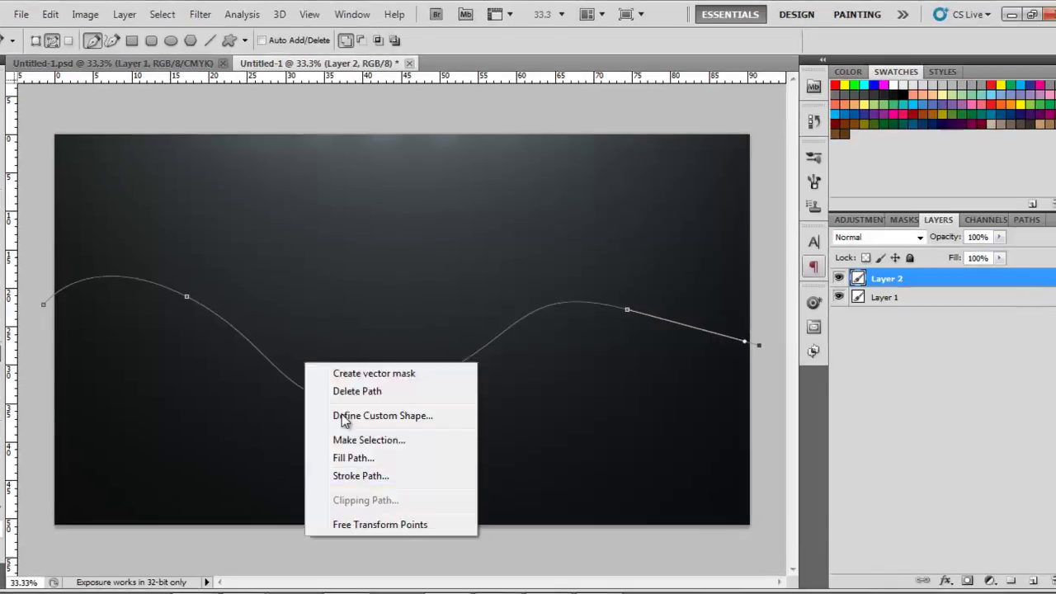
# Duplicate the wavy line, offset the copy left and down, and add a Color Overlay style
pyautogui.hotkey('ctrl', 'j')
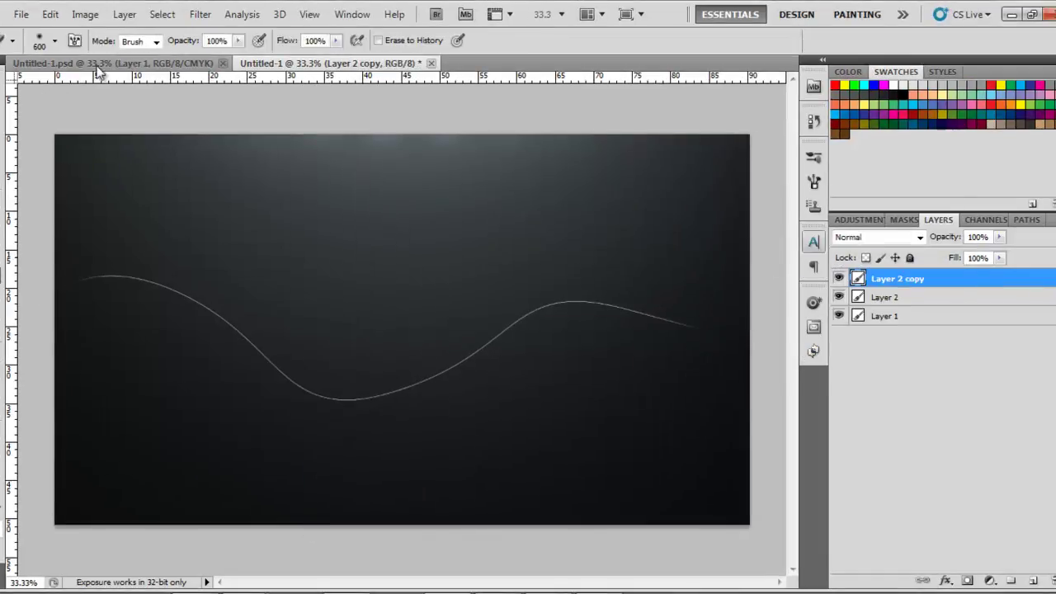
pyautogui.moveTo(547, 330); pyautogui.dragTo(489, 343)
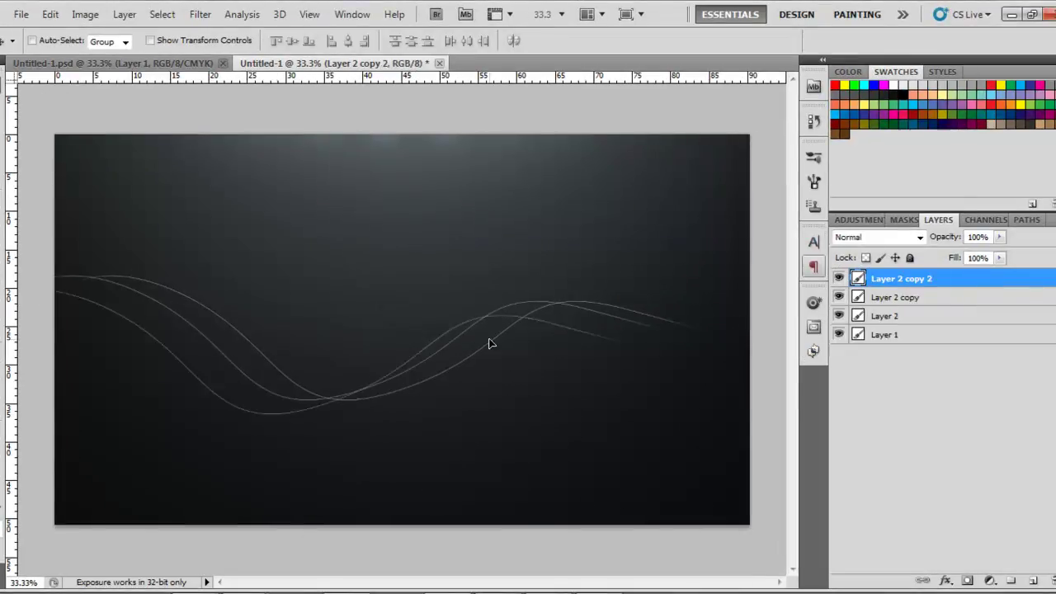
pyautogui.doubleClick(935, 308)
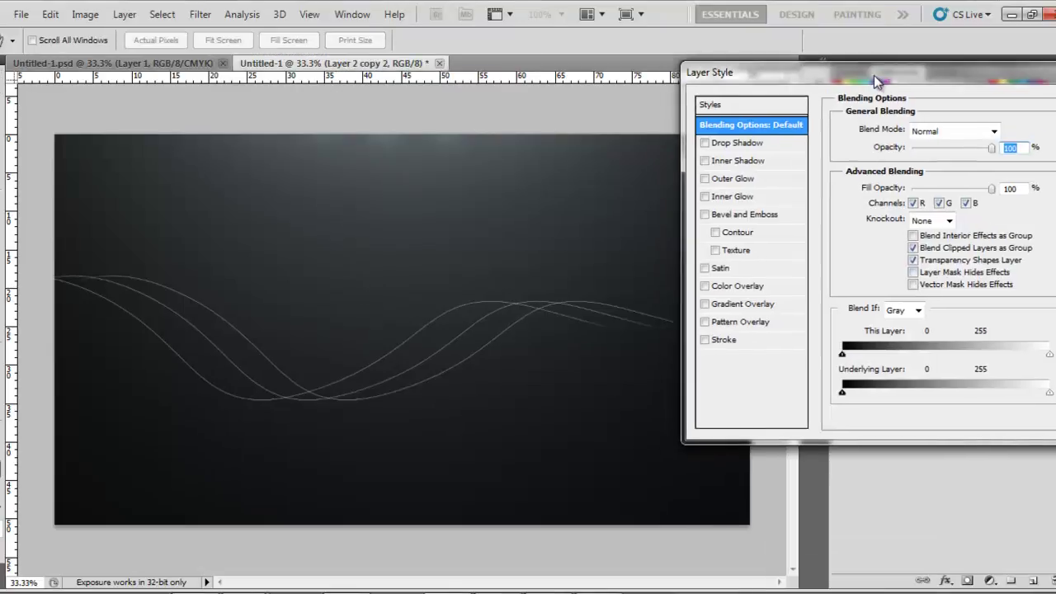
pyautogui.click(759, 434)
# Add a light blue Inner Glow with a larger size and a different contour
pyautogui.click(767, 188)
pyautogui.click(876, 175)
pyautogui.click(790, 250)
pyautogui.press('Return')
pyautogui.moveTo(900, 269); pyautogui.dragTo(944, 270)
pyautogui.click(921, 317)
pyautogui.click(834, 347)
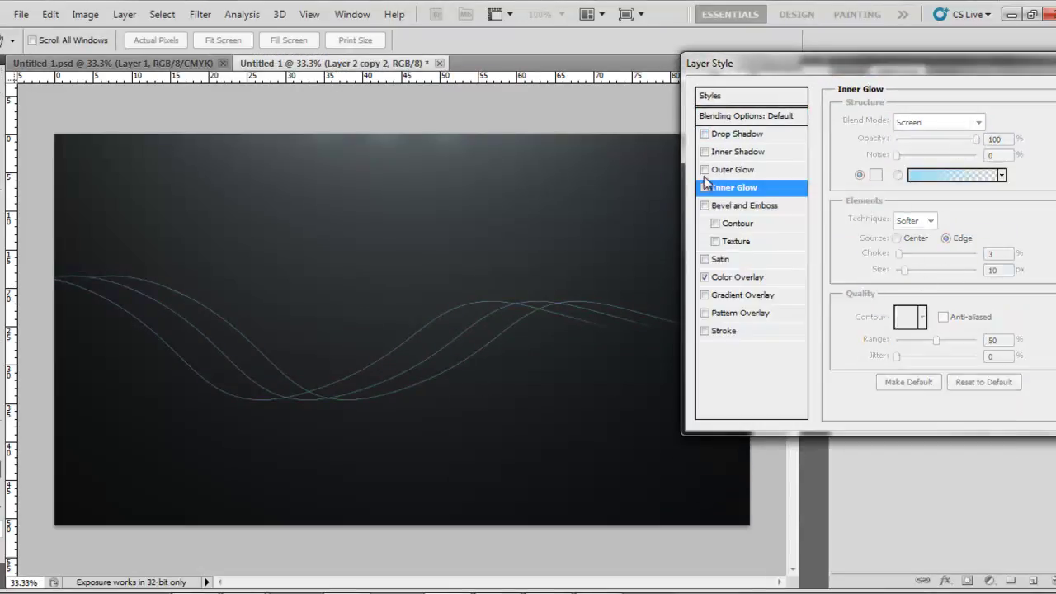
# Add a pale cyan Outer Glow of size 16 with a new contour and apply the styles
pyautogui.click(705, 169)
pyautogui.click(875, 175)
pyautogui.click(789, 250)
pyautogui.press('Return')
pyautogui.moveTo(897, 237); pyautogui.dragTo(907, 258)
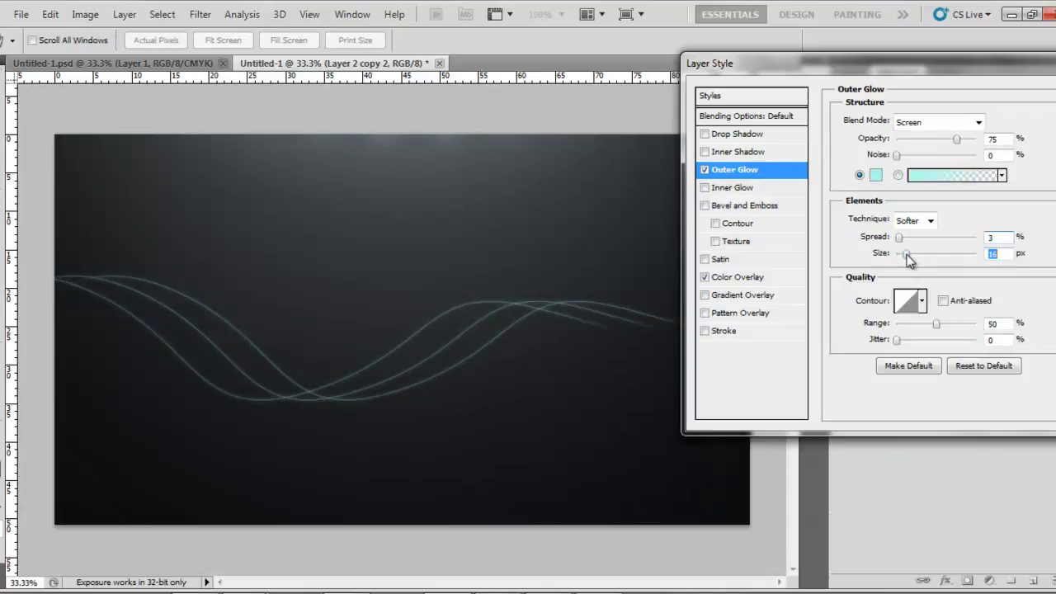
pyautogui.click(922, 301)
pyautogui.doubleClick(871, 363)
pyautogui.click(1037, 94)
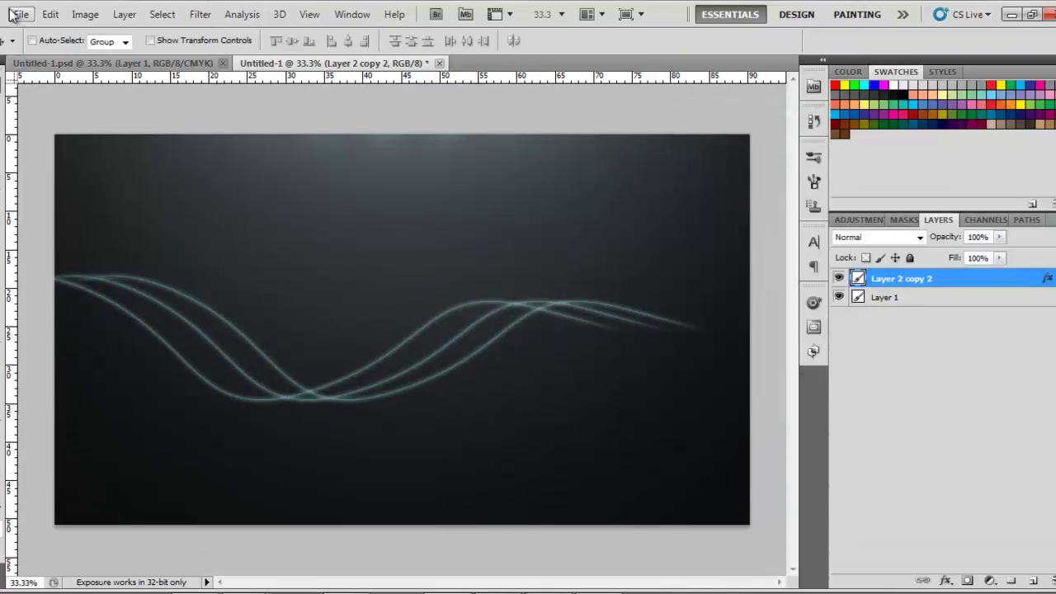
pyautogui.hotkey('ctrl', 'o')
# Open the red render from the 3D Renders folder and place it into the wallpaper
pyautogui.doubleClick(487, 257)
pyautogui.press('BackSpace')
pyautogui.doubleClick(500, 179)
pyautogui.click(436, 318)
pyautogui.click(769, 383)
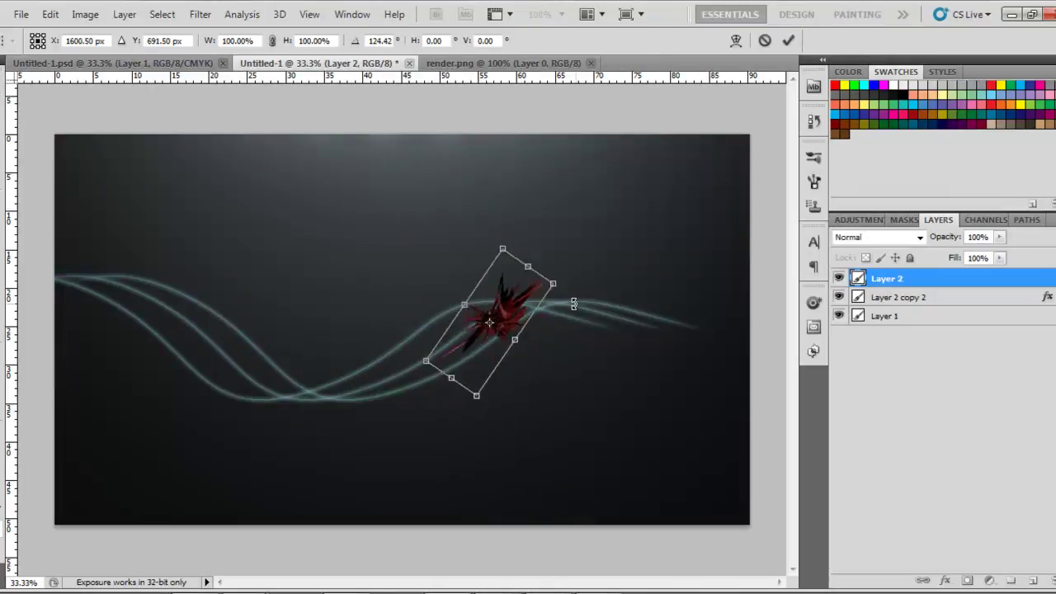
pyautogui.press('Return')
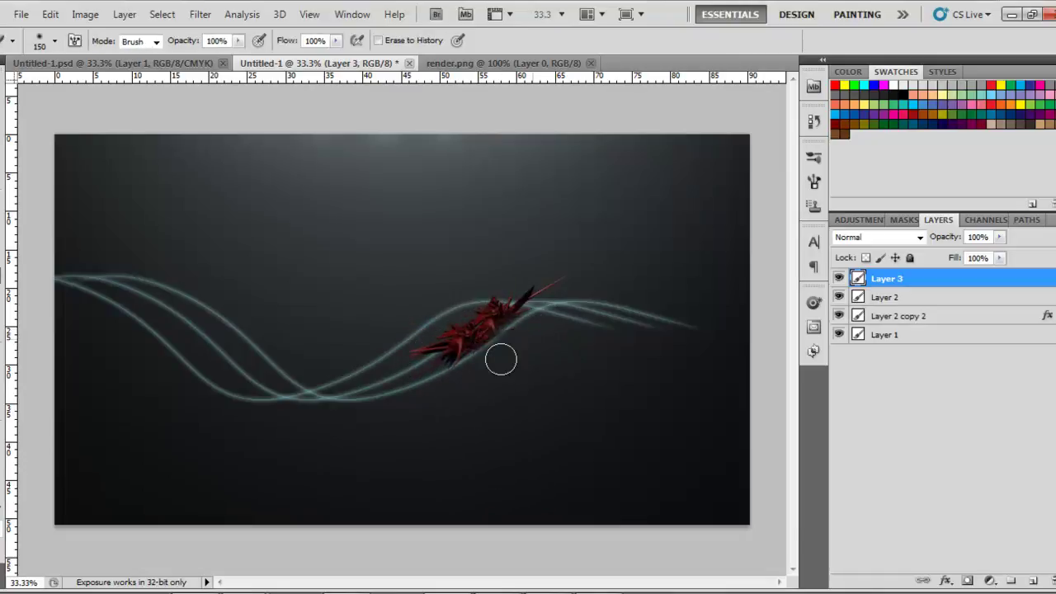
# Add red render copies along the wave and at its left end, resized and rotated
pyautogui.moveTo(532, 74); pyautogui.dragTo(505, 377)
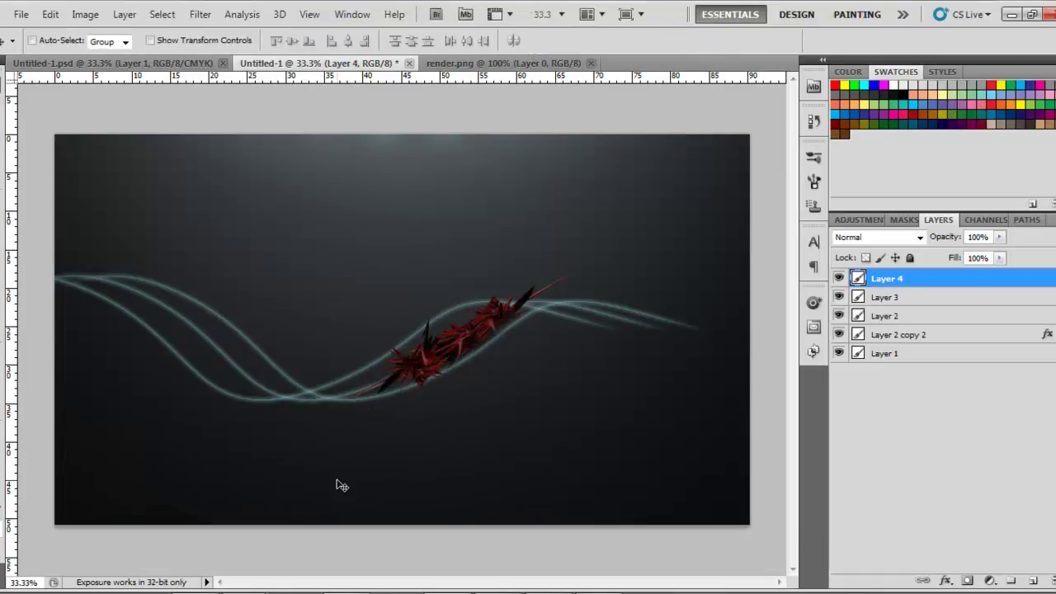
pyautogui.press('v')
pyautogui.click(503, 63)
pyautogui.moveTo(495, 330); pyautogui.dragTo(695, 311)
pyautogui.hotkey('ctrl', 't')
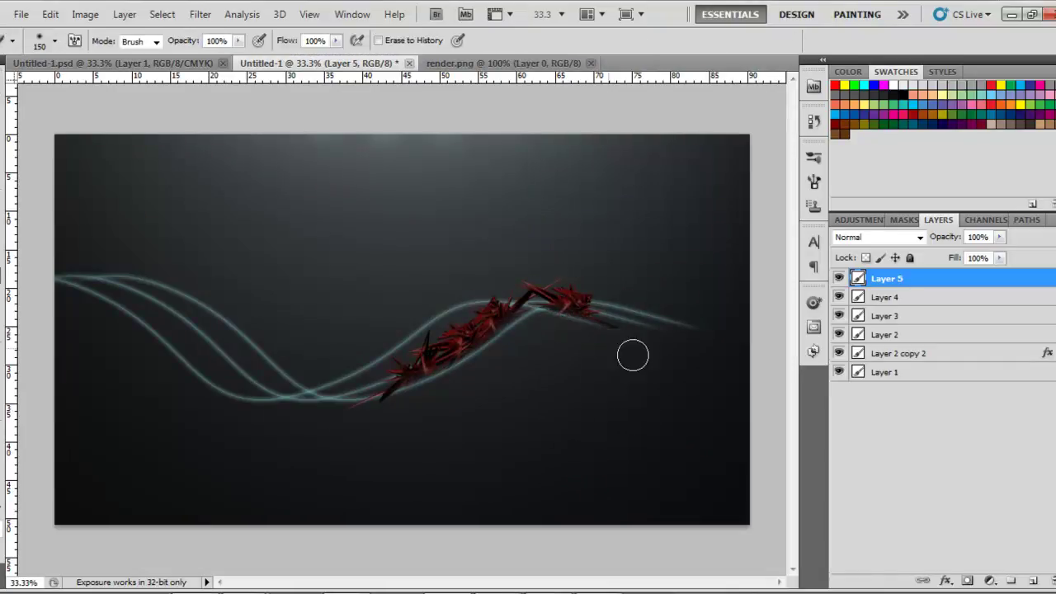
pyautogui.press('v')
pyautogui.click(503, 62)
pyautogui.moveTo(495, 330); pyautogui.dragTo(136, 312)
pyautogui.hotkey('ctrl', 't')
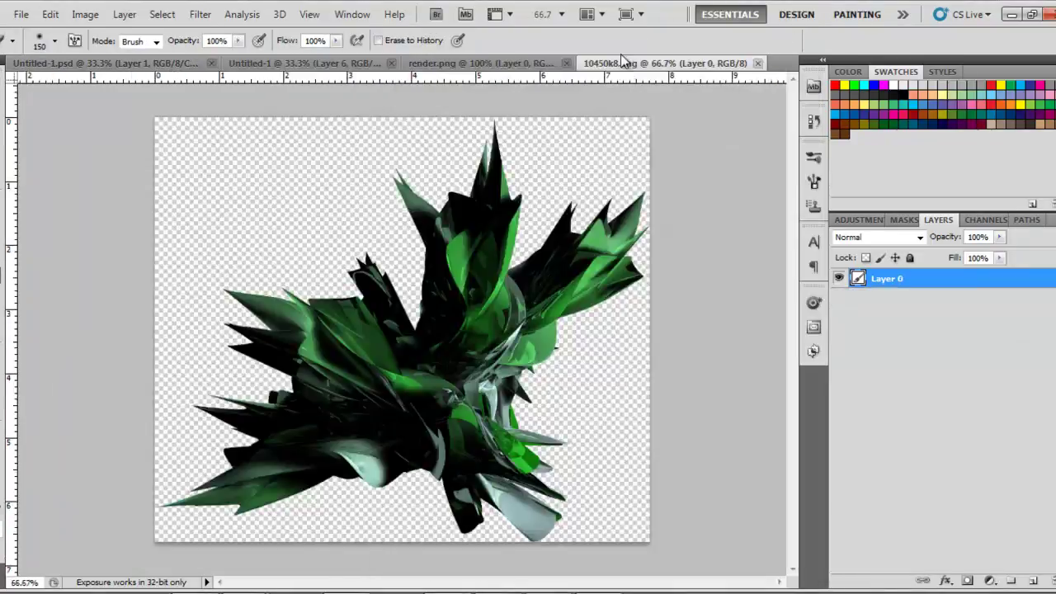
# Drop the green spiky render onto the wave's left side and resize it
pyautogui.press('v')
pyautogui.moveTo(424, 283); pyautogui.dragTo(185, 322)
pyautogui.hotkey('ctrl', 't')
pyautogui.press('Return')
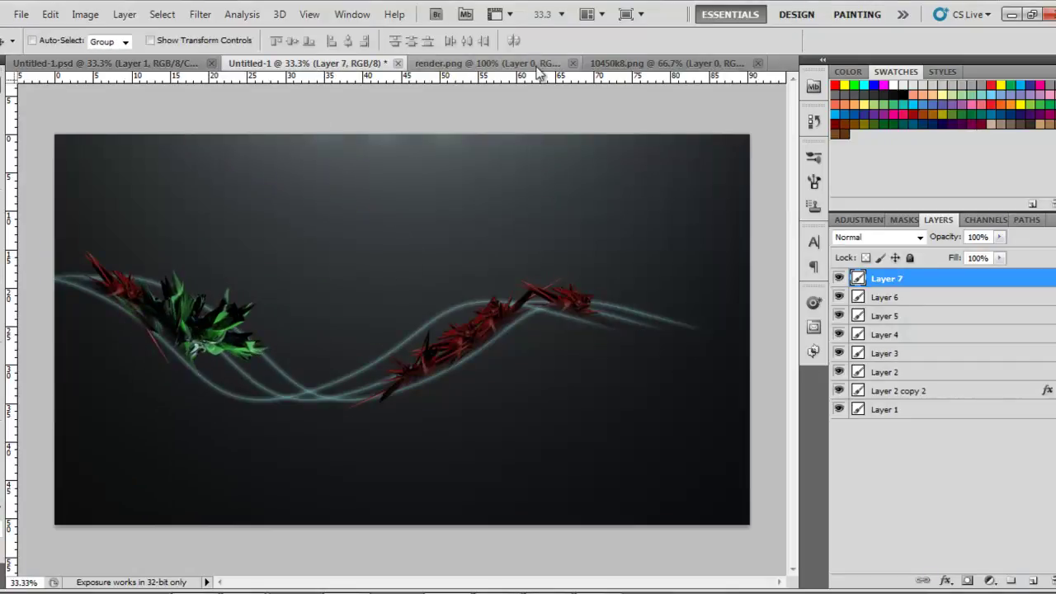
# Add two more transformed red render copies at the lower left and in the wave's dip
pyautogui.click(495, 63)
pyautogui.moveTo(495, 330); pyautogui.dragTo(230, 376)
pyautogui.hotkey('ctrl', 't')
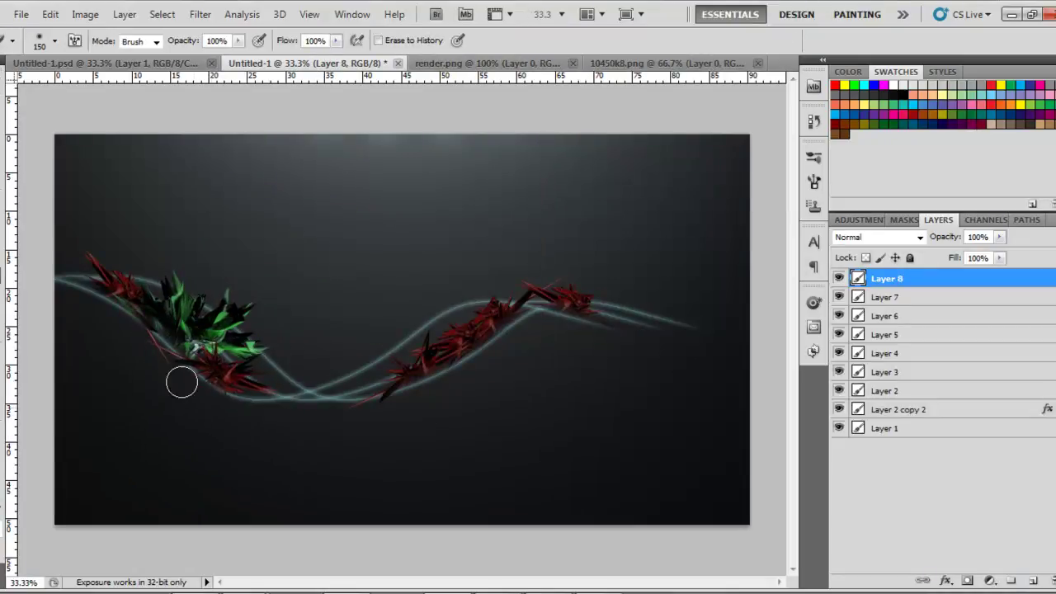
pyautogui.press('v')
pyautogui.click(487, 63)
pyautogui.moveTo(495, 330); pyautogui.dragTo(330, 380)
pyautogui.hotkey('ctrl', 't')
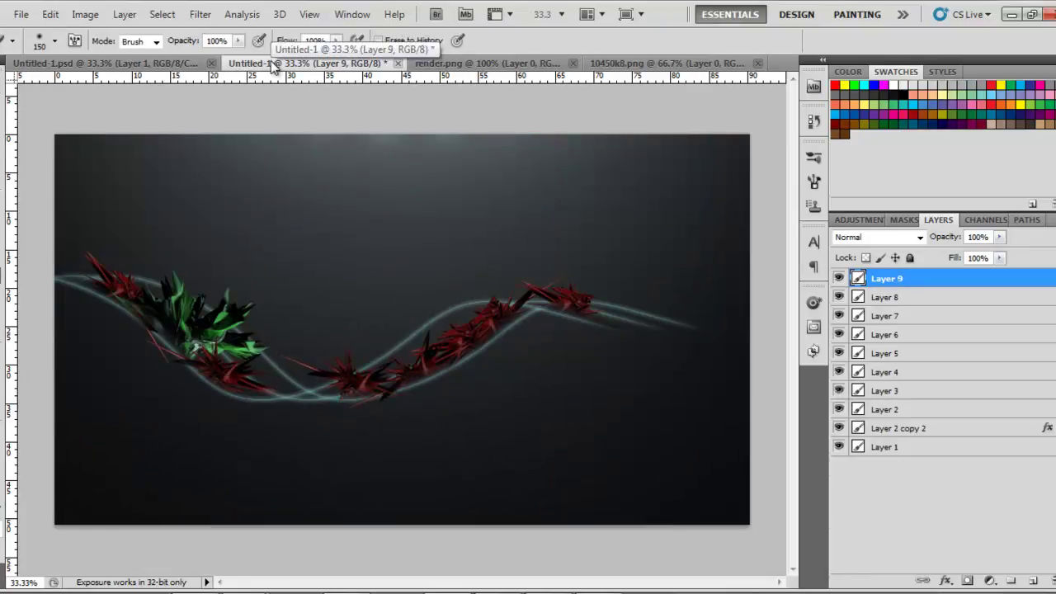
# Open the Medusa nebula image from the Stock image Nebulas folder
pyautogui.click(21, 14)
pyautogui.click(47, 44)
pyautogui.doubleClick(512, 214)
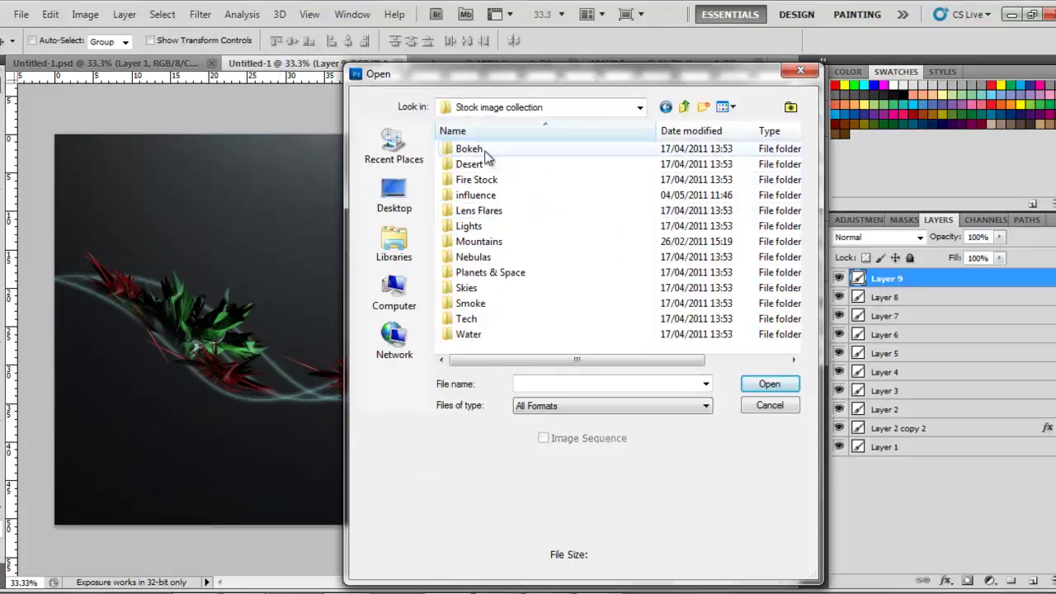
pyautogui.doubleClick(473, 256)
pyautogui.click(666, 107)
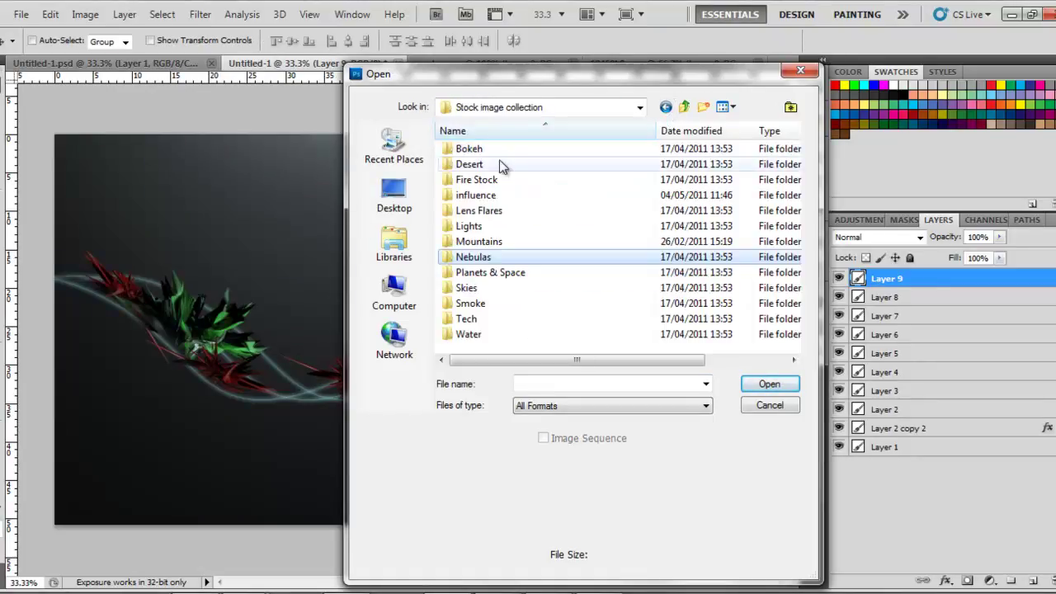
pyautogui.click(665, 107)
pyautogui.moveTo(792, 165)
pyautogui.mouseDown()
pyautogui.moveTo(792, 239)
pyautogui.moveTo(794, 149)
pyautogui.mouseUp()
pyautogui.click(650, 177)
pyautogui.click(769, 383)
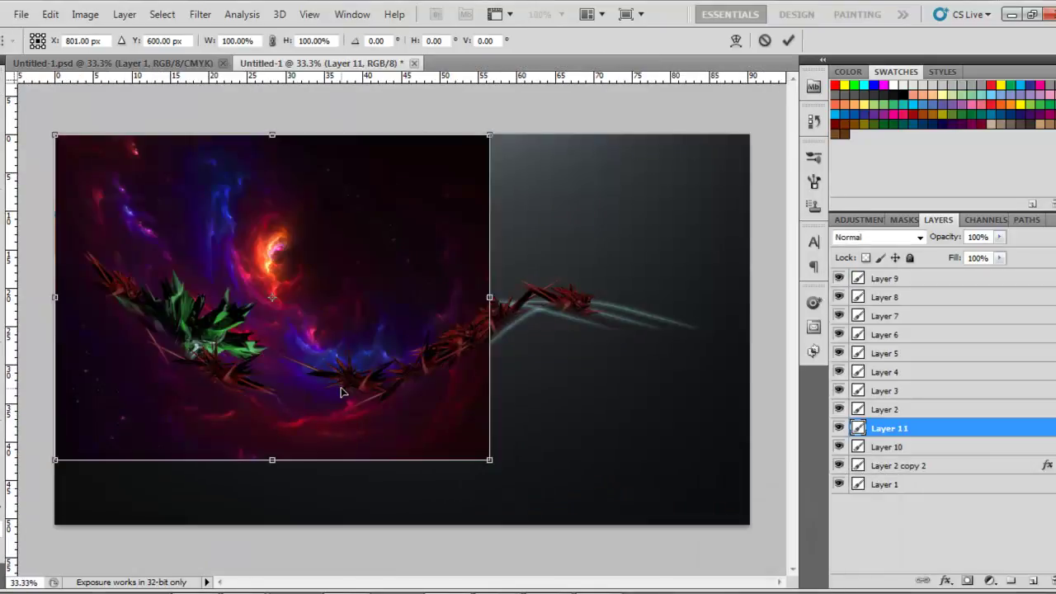
# Place the nebula at the wave's left end with Lighten blending, 20% opacity, and erased edges
pyautogui.moveTo(342, 392); pyautogui.dragTo(636, 325)
pyautogui.press('Return')
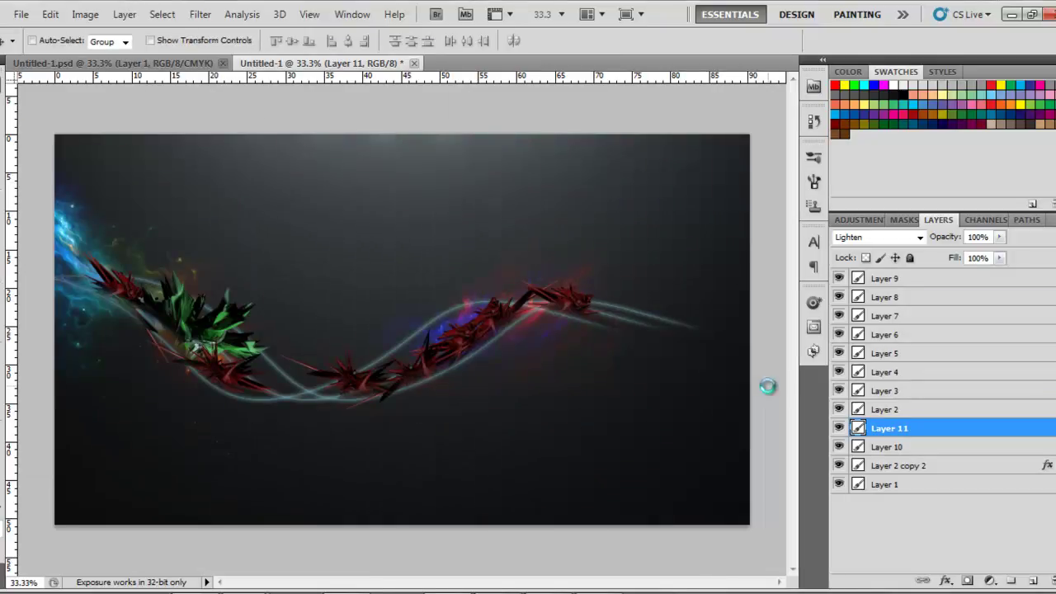
pyautogui.moveTo(998, 237); pyautogui.dragTo(937, 260)
pyautogui.press('e')
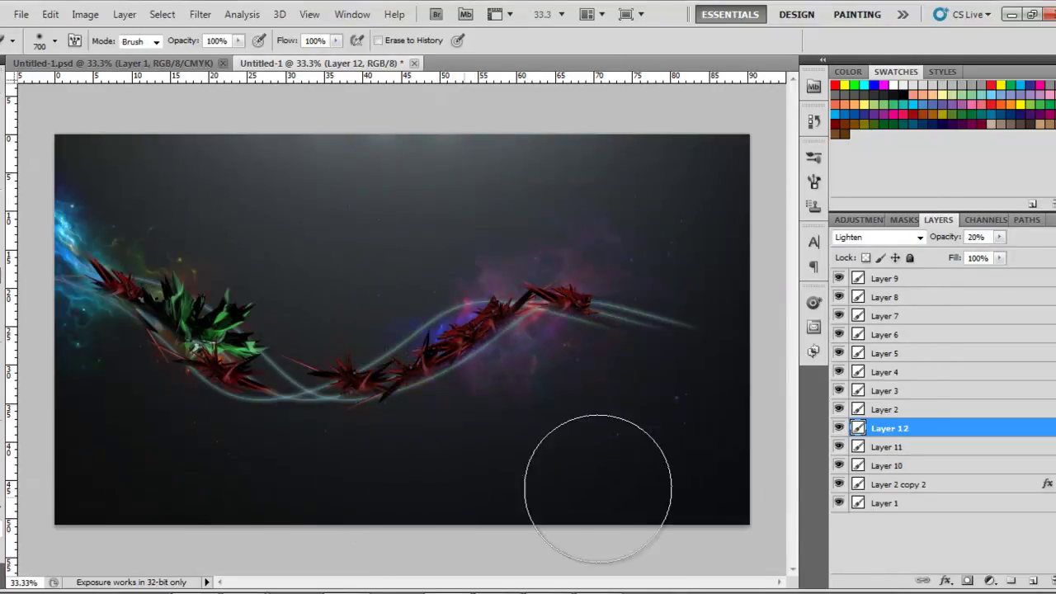
pyautogui.hotkey('ctrl', 'o')
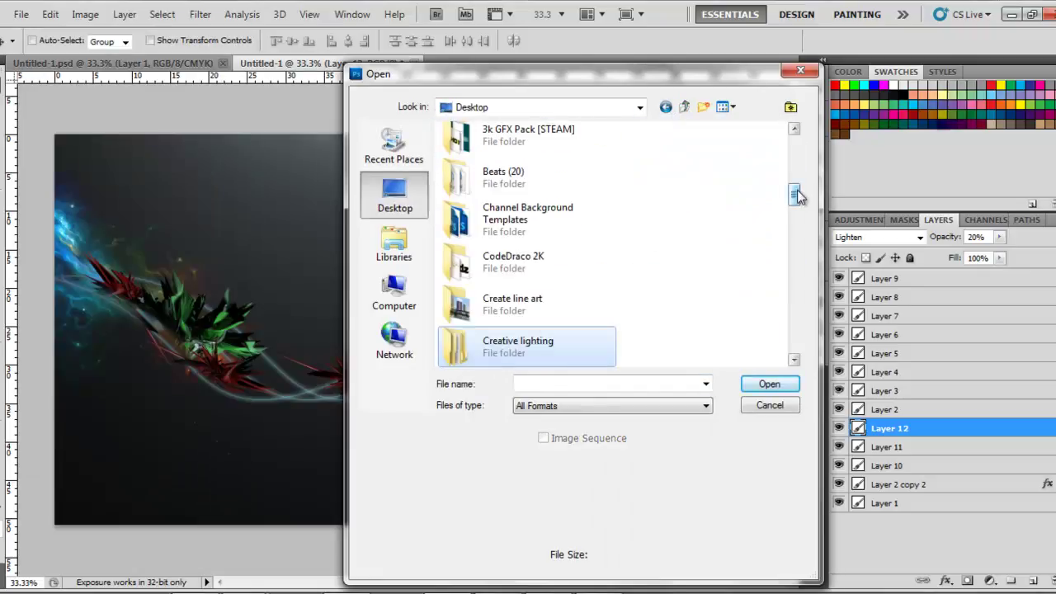
# Bring a nebula from the iStockphoto.com folder into the wallpaper with Lighten blending
pyautogui.doubleClick(474, 165)
pyautogui.click(479, 178)
pyautogui.press('Return')
pyautogui.moveTo(577, 512); pyautogui.dragTo(500, 358)
pyautogui.click(878, 237)
pyautogui.click(836, 136)
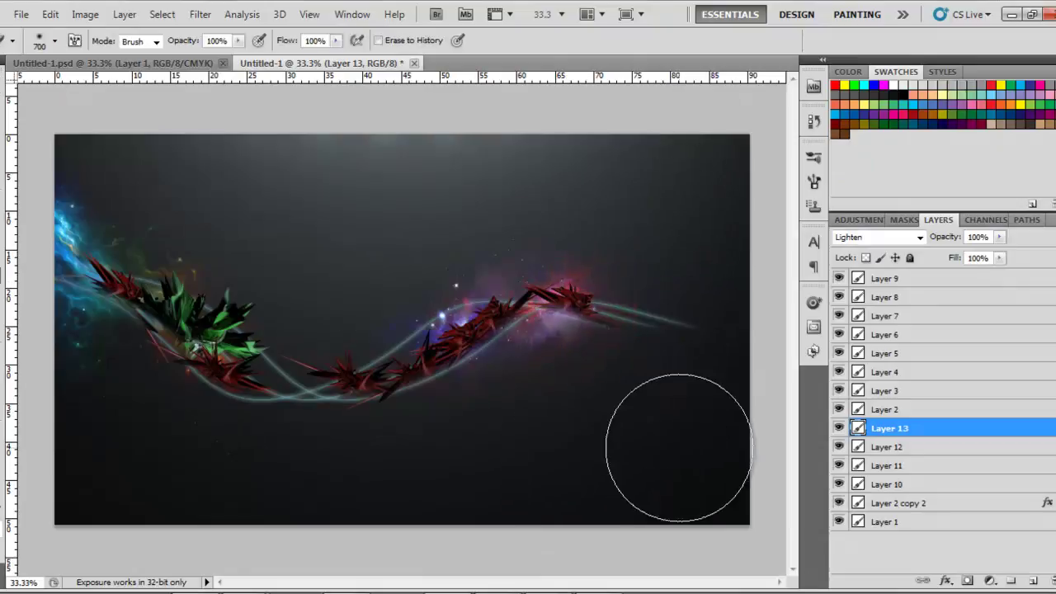
# Add the pink ink image with Divide blending and move it onto the green spikes
pyautogui.hotkey('ctrl', 'o')
pyautogui.press('Return')
pyautogui.moveTo(627, 495); pyautogui.dragTo(342, 289)
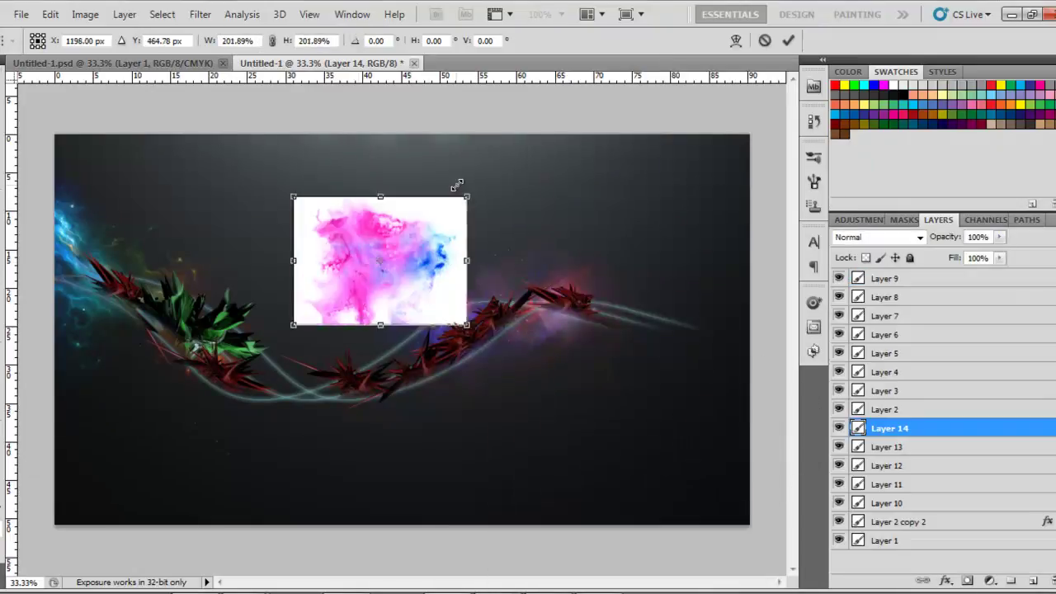
pyautogui.press('Return')
pyautogui.click(879, 237)
pyautogui.press('Down')
pyautogui.press('Down')
pyautogui.press('Down')
pyautogui.moveTo(386, 254); pyautogui.dragTo(205, 304)
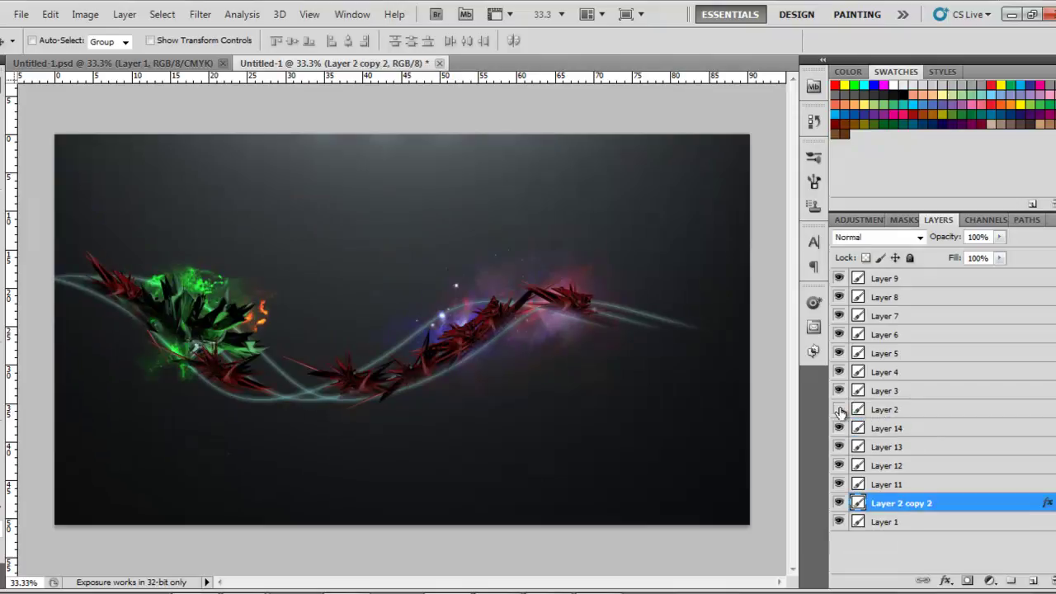
# Add the purple-blue Optical Flares image in Color Dodge mode over the red spikes
pyautogui.click(21, 14)
pyautogui.click(33, 43)
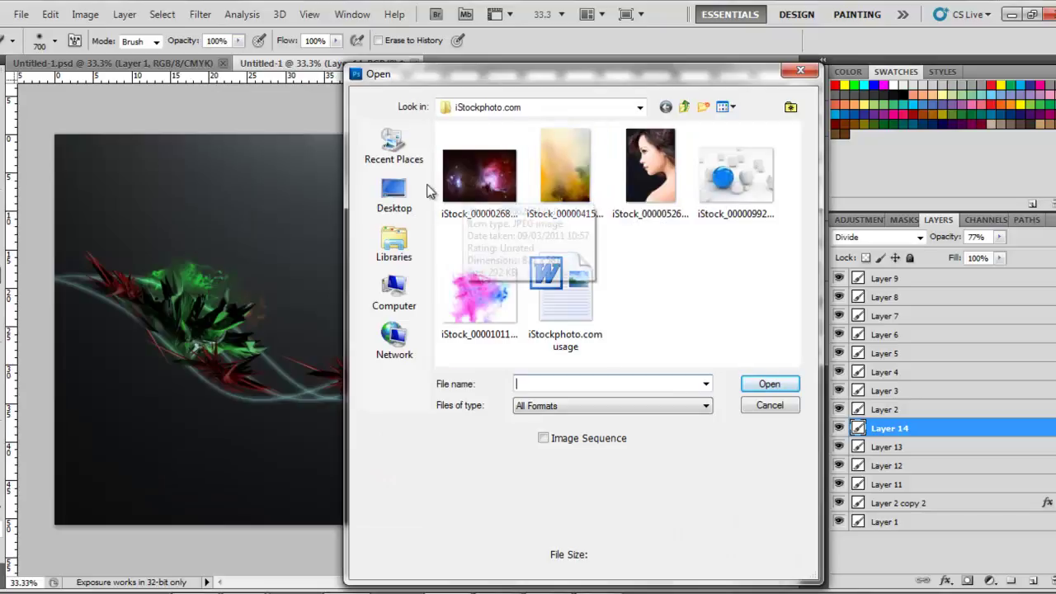
pyautogui.click(684, 106)
pyautogui.doubleClick(532, 180)
pyautogui.doubleClick(531, 255)
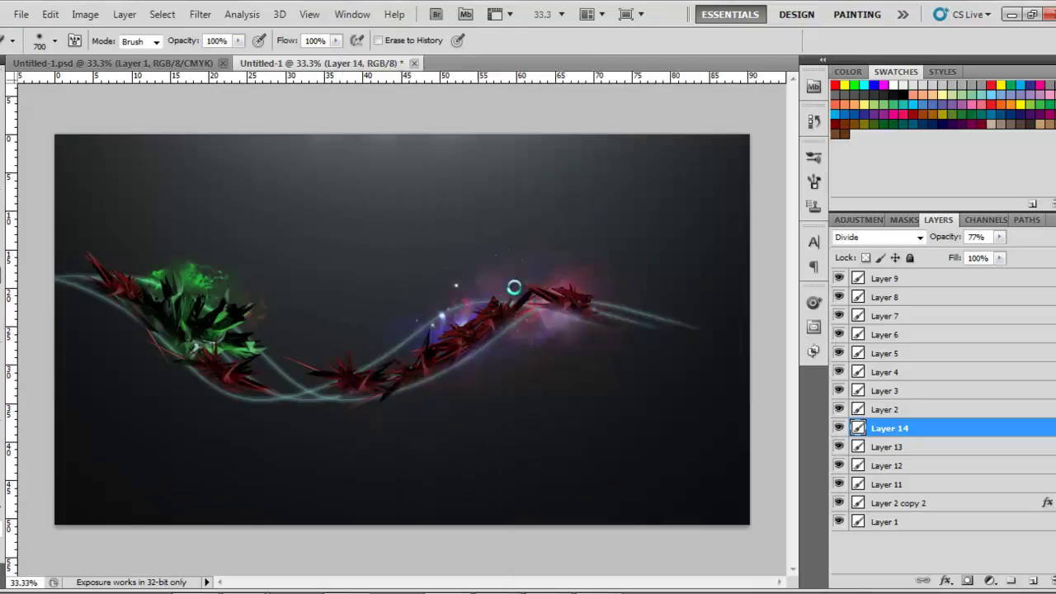
pyautogui.press('Down')
pyautogui.press('Down')
pyautogui.press('Down')
pyautogui.press('Down')
pyautogui.press('Down')
pyautogui.press('Down')
pyautogui.press('Up')
pyautogui.press('Up')
pyautogui.press('Up')
pyautogui.moveTo(446, 304)
pyautogui.mouseDown()
pyautogui.moveTo(548, 301)
pyautogui.moveTo(170, 293)
pyautogui.mouseUp()
# Duplicate the flare layer and shift the copy's hue to green
pyautogui.rightClick(890, 428)
pyautogui.hotkey('ctrl', 'u')
pyautogui.click(1041, 171)
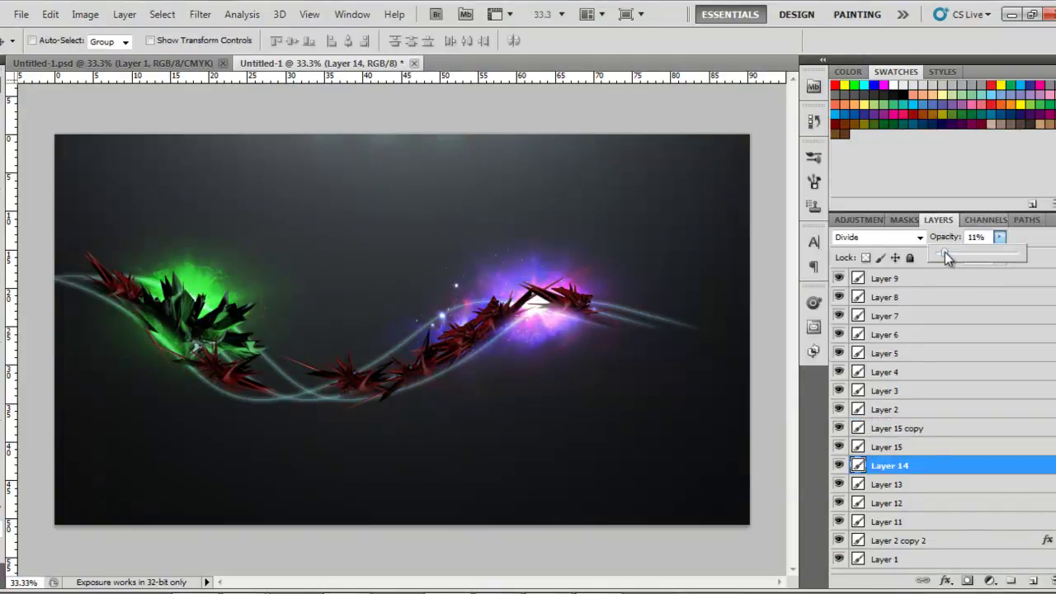
# Add noise to the black layer, adjust Levels, set Screen, and move it above Layer 2 copy 2
pyautogui.click(330, 248)
pyautogui.click(200, 14)
pyautogui.click(429, 239)
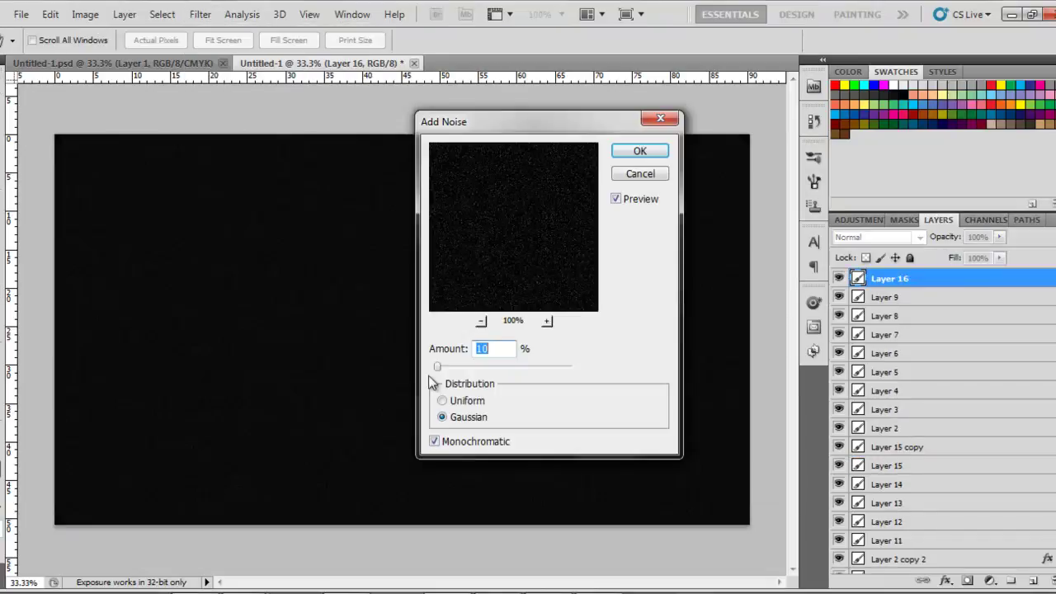
pyautogui.click(693, 148)
pyautogui.click(159, 14)
pyautogui.hotkey('ctrl', 'l')
pyautogui.click(1025, 151)
pyautogui.hotkey('shift', 'alt', 's')
pyautogui.moveTo(889, 278); pyautogui.dragTo(889, 536)
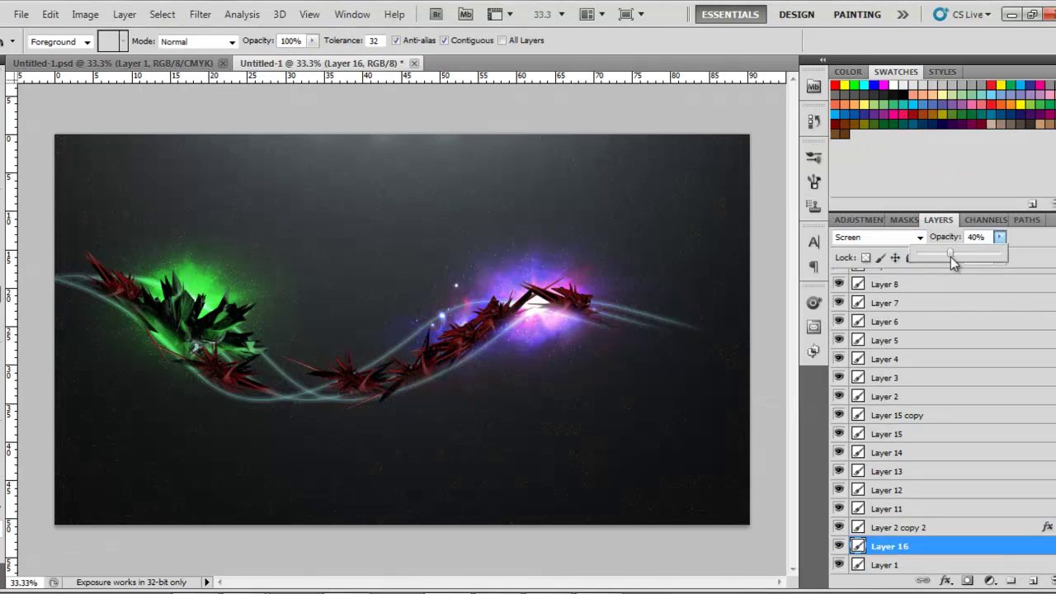
# Create a top layer of rendered clouds set to Hue blending at 46% opacity
pyautogui.hotkey('alt', '.')
pyautogui.hotkey('ctrl', 'o')
pyautogui.press('Escape')
pyautogui.hotkey('ctrl', 'shift', 'alt', 'n')
pyautogui.click(200, 14)
pyautogui.click(388, 236)
pyautogui.hotkey('shift', 'alt', 'x')
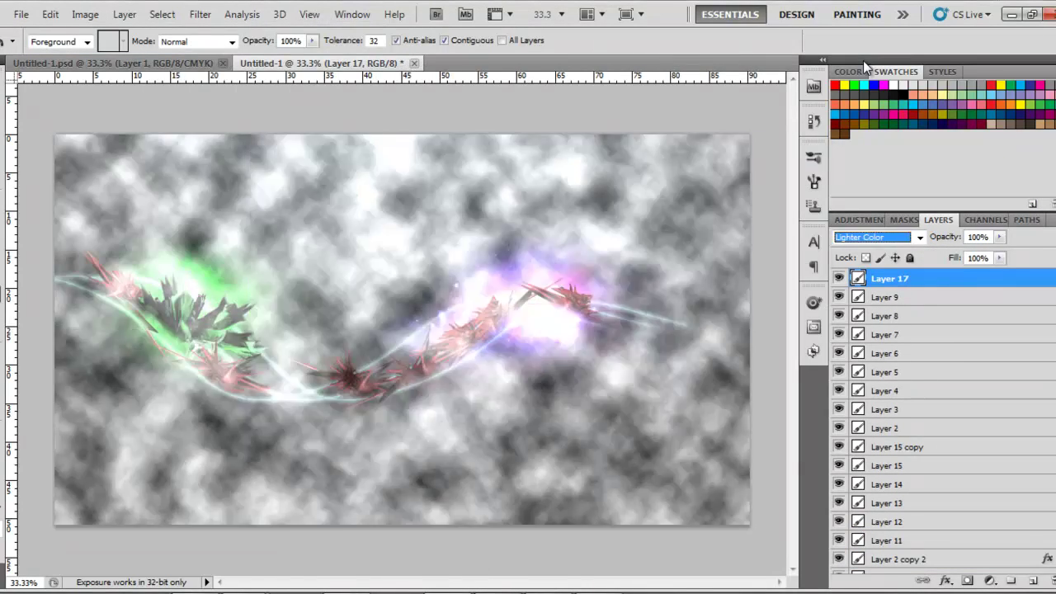
pyautogui.hotkey('shift', 'alt', 't')
pyautogui.hotkey('shift', 'alt', 'u')
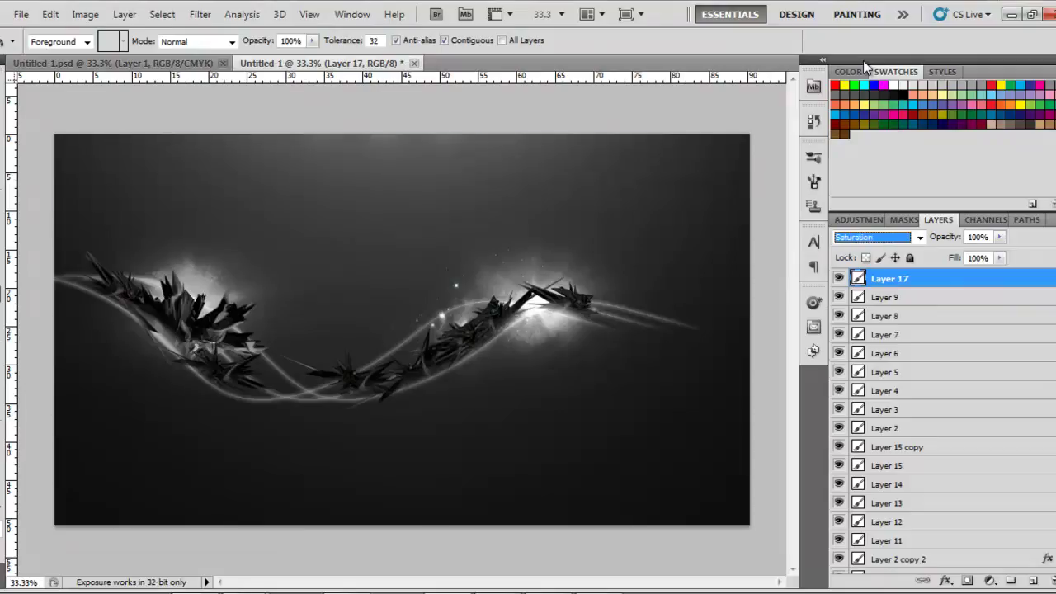
pyautogui.moveTo(999, 236); pyautogui.dragTo(955, 260)
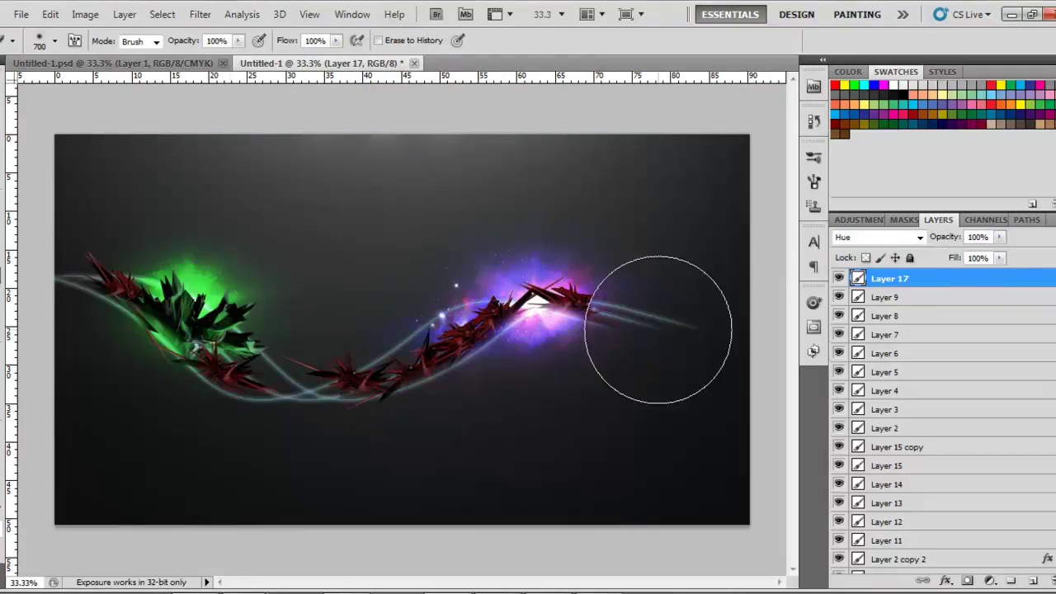
# Add a Gradient Map adjustment layer with white and dark red colour stops
pyautogui.click(990, 580)
pyautogui.doubleClick(1031, 552)
pyautogui.click(715, 242)
pyautogui.click(890, 373)
pyautogui.click(1046, 231)
pyautogui.click(1017, 149)
# Set the gradient map's blend mode to Hue
pyautogui.hotkey('shift', 'alt', 's')
pyautogui.hotkey('shift', 'alt', 'w')
pyautogui.hotkey('shift', 'alt', 'o')
pyautogui.hotkey('shift', 'alt', 'l')
pyautogui.hotkey('shift', 'alt', 'u')
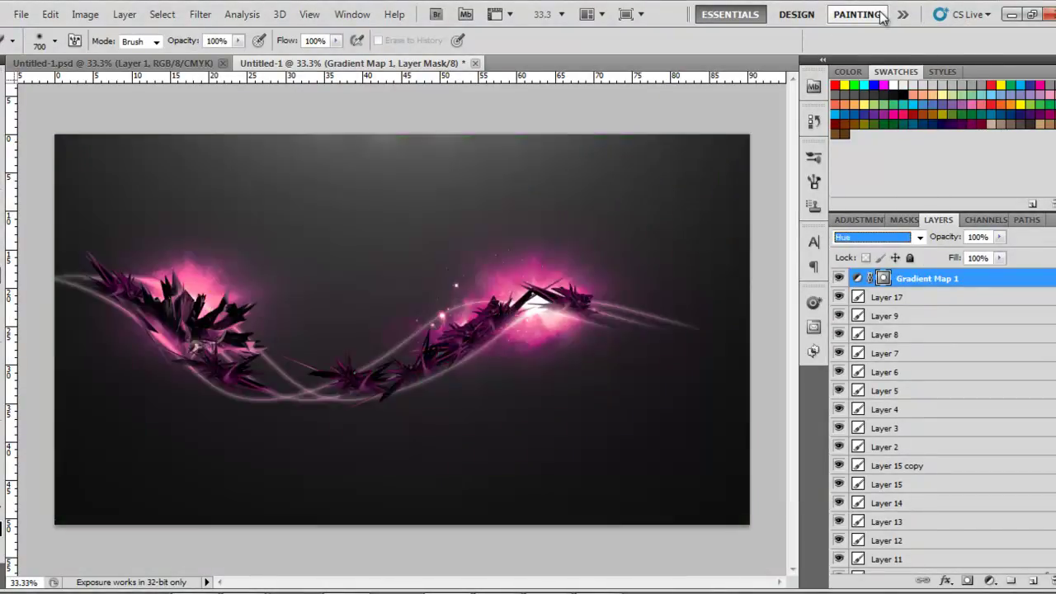
pyautogui.hotkey('shift', 'alt', 'u')
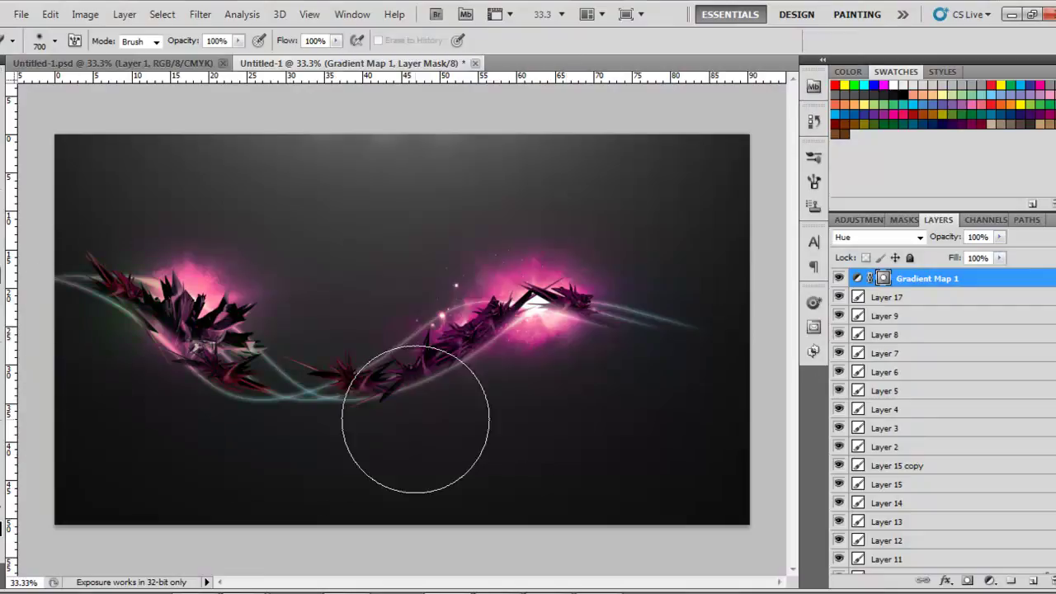
pyautogui.click(21, 14)
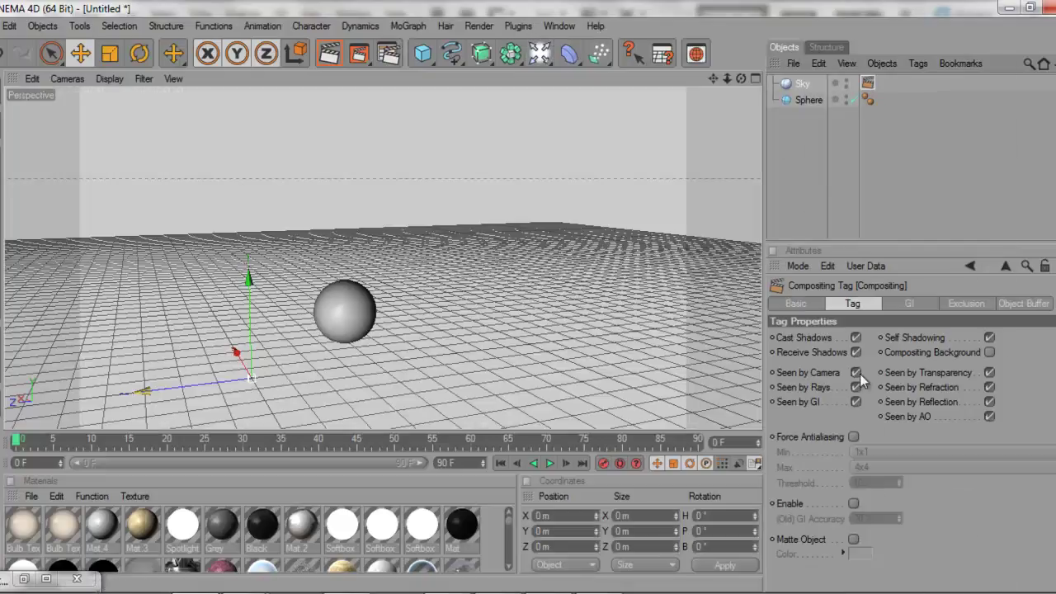
# Hide the Sky from the camera, add the Ring Light preset, and render the active view
pyautogui.click(856, 373)
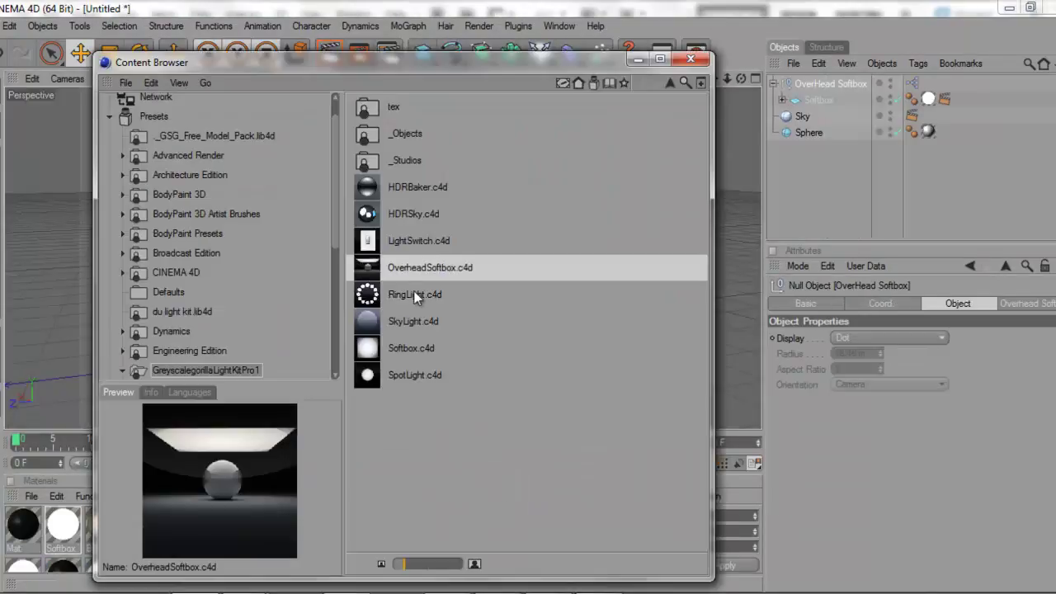
pyautogui.doubleClick(413, 294)
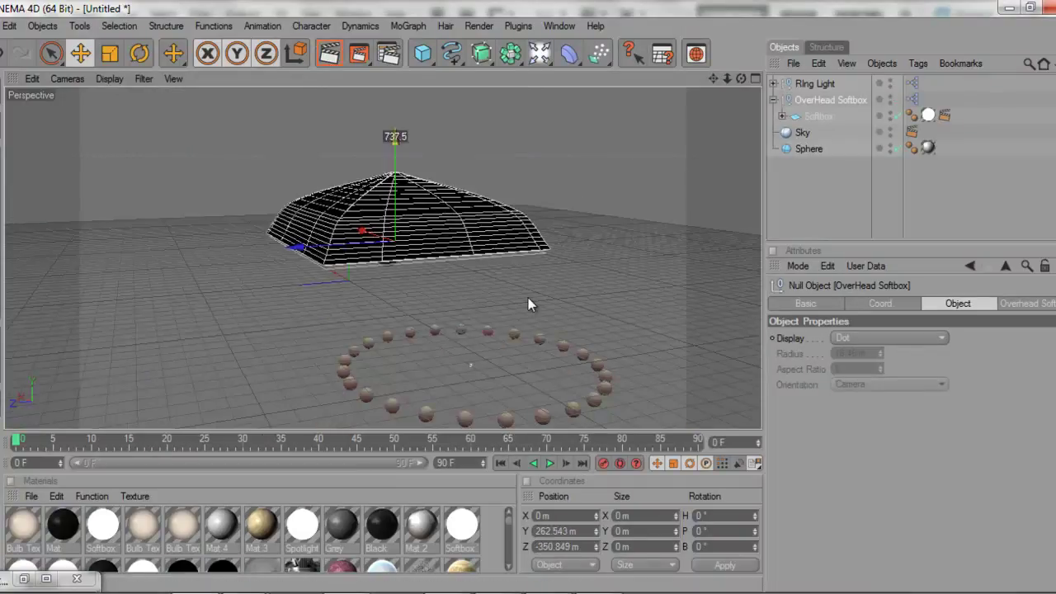
pyautogui.click(328, 54)
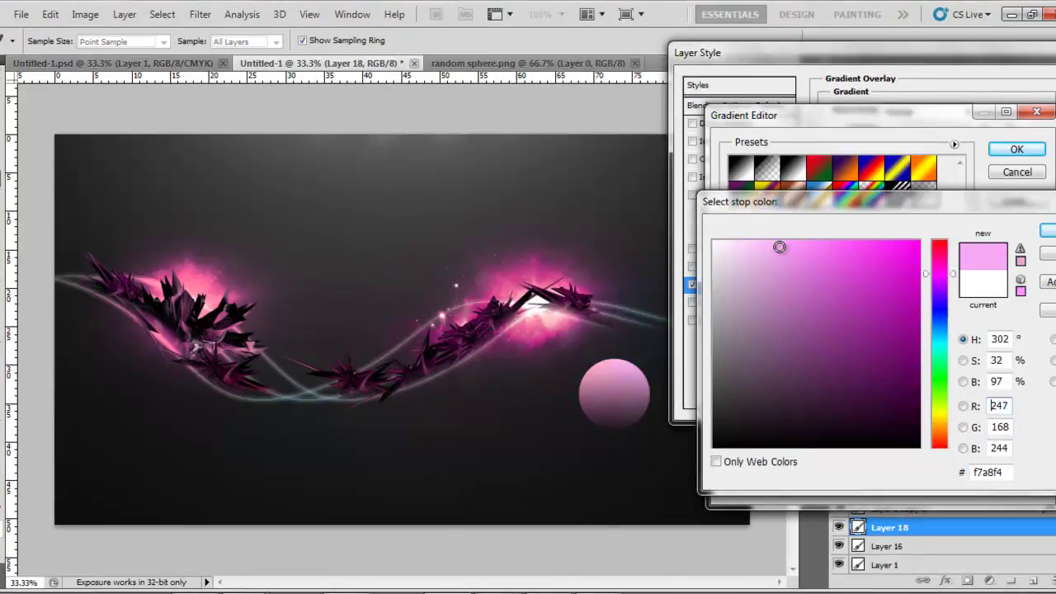
# Move the pink sphere beside the right glow and duplicate it four times as small orbs
pyautogui.moveTo(587, 421); pyautogui.dragTo(479, 285)
pyautogui.press('Return')
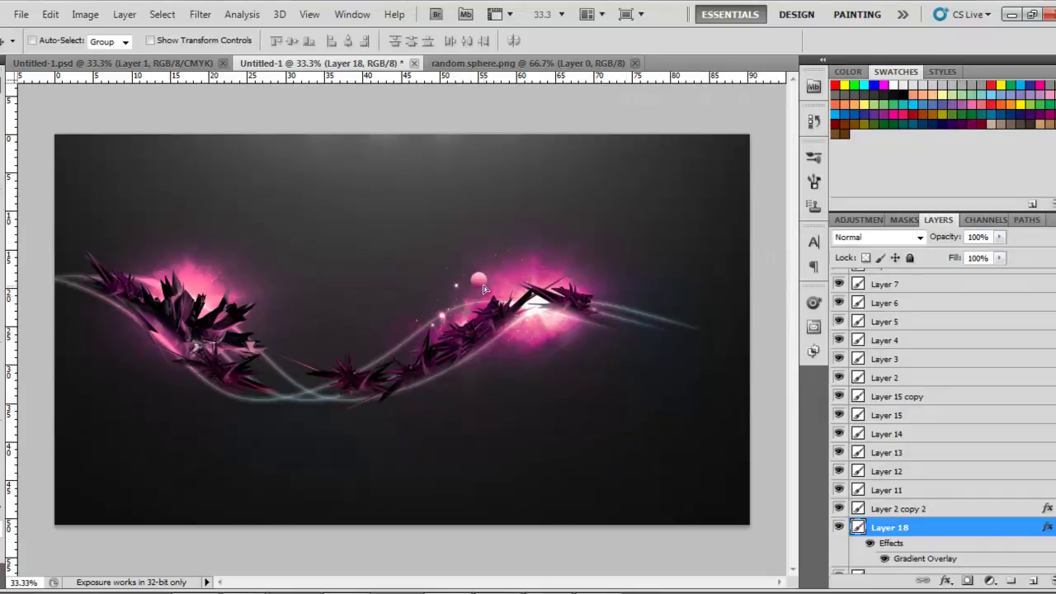
pyautogui.click(675, 182)
pyautogui.rightClick(950, 528)
pyautogui.click(966, 200)
pyautogui.click(672, 262)
pyautogui.rightClick(907, 527)
pyautogui.click(933, 195)
pyautogui.click(672, 181)
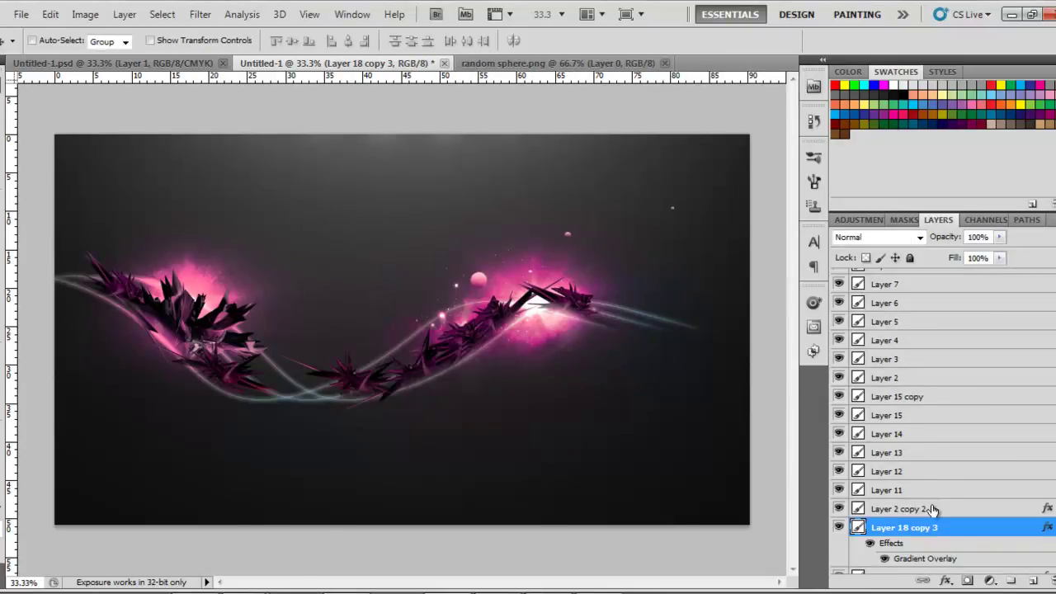
pyautogui.rightClick(930, 527)
pyautogui.click(933, 196)
pyautogui.press('Return')
pyautogui.click(21, 14)
# Open the sphere image, drag it into the wallpaper at left, and scale it down
pyautogui.click(47, 33)
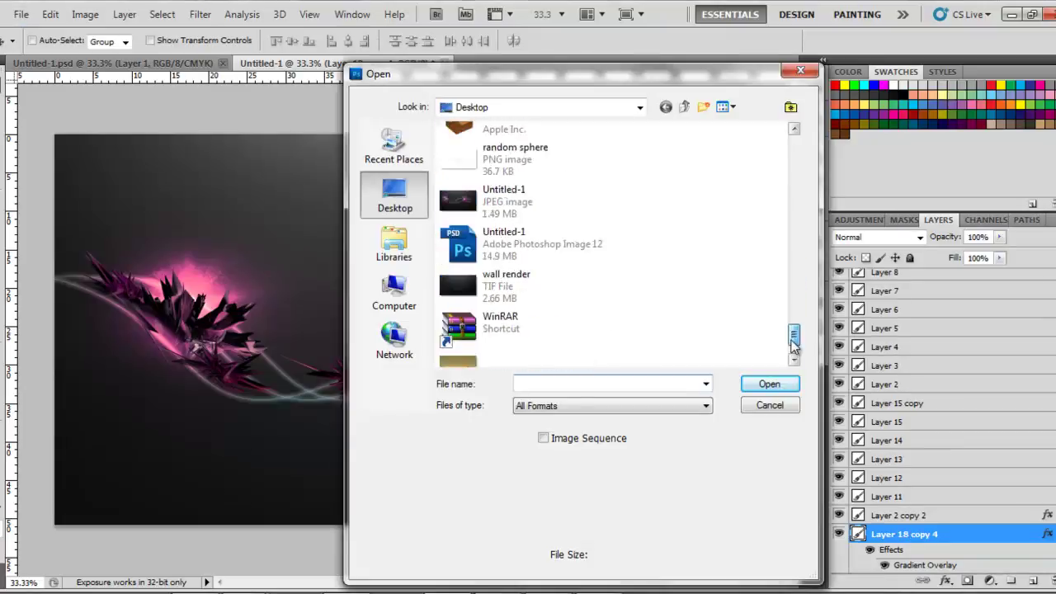
pyautogui.doubleClick(512, 247)
pyautogui.press('v')
pyautogui.moveTo(409, 451); pyautogui.dragTo(124, 330)
pyautogui.hotkey('ctrl', 't')
pyautogui.press('Return')
# Give the sphere a Screen-blended gradient overlay with a lighter pink colour stop
pyautogui.click(887, 113)
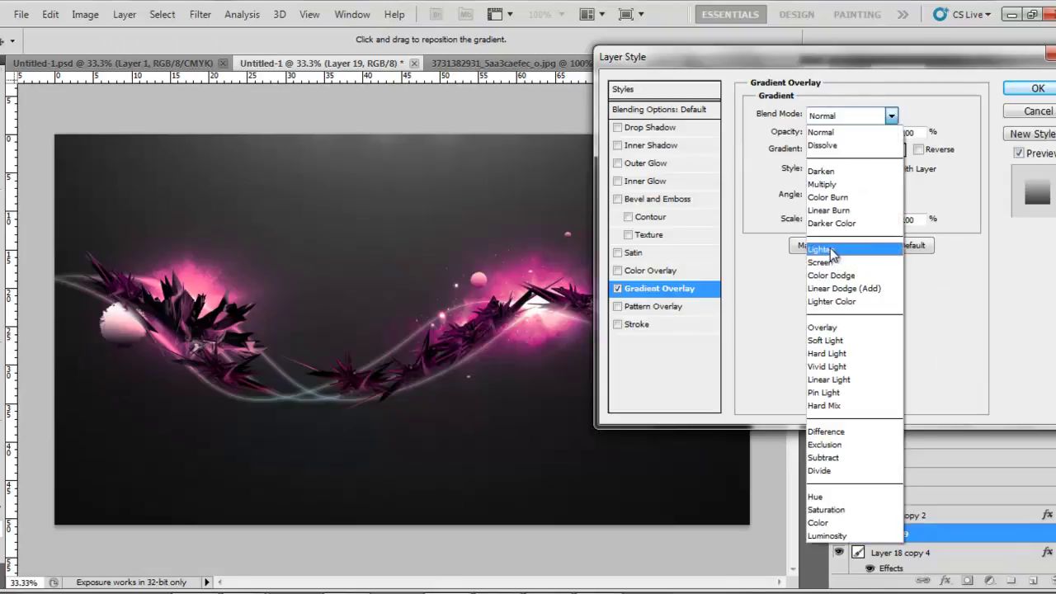
pyautogui.click(858, 149)
pyautogui.click(940, 271)
pyautogui.click(849, 273)
pyautogui.click(1014, 170)
pyautogui.click(1016, 149)
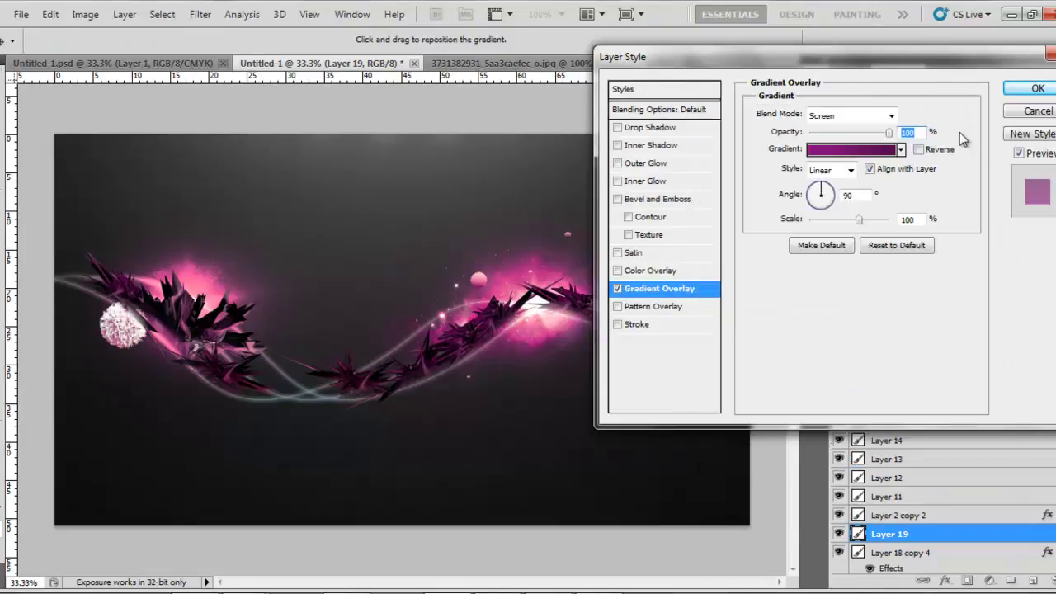
pyautogui.click(1038, 88)
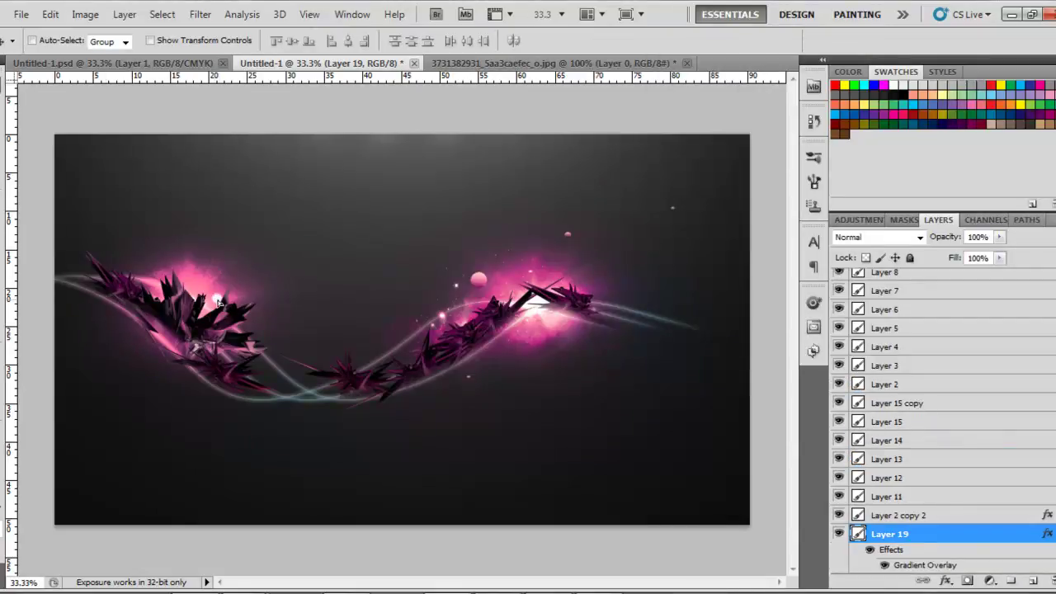
# Duplicate the sphere layer and start resizing the copy into a small orb
pyautogui.rightClick(895, 533)
pyautogui.press('Escape')
pyautogui.hotkey('ctrl', 'j')
pyautogui.hotkey('ctrl', 'j')
pyautogui.hotkey('ctrl', 't')
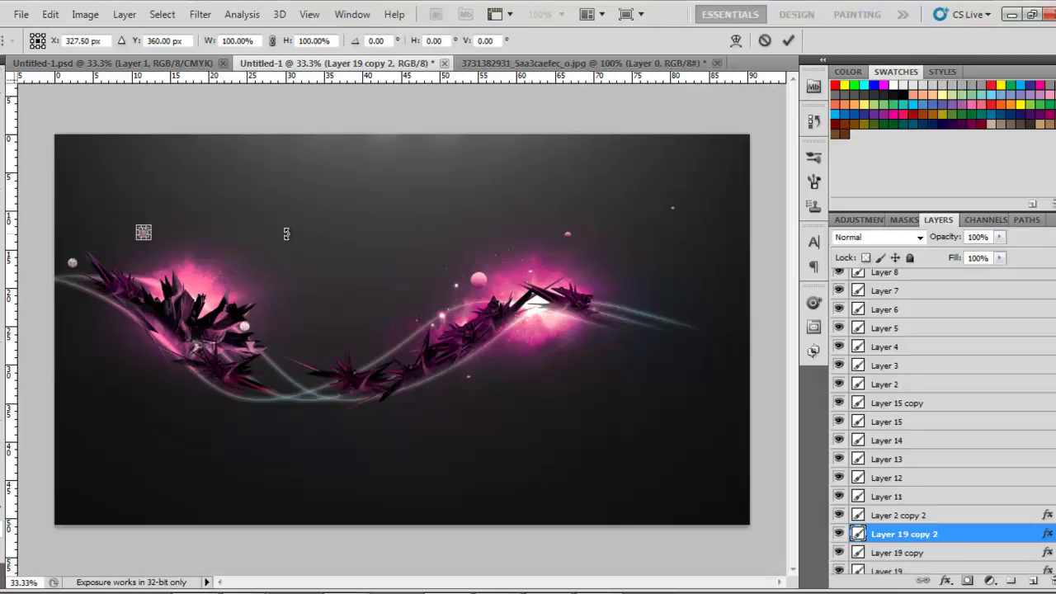
# Browse the folders in the Open dialog for another image
pyautogui.hotkey('ctrl', 'o')
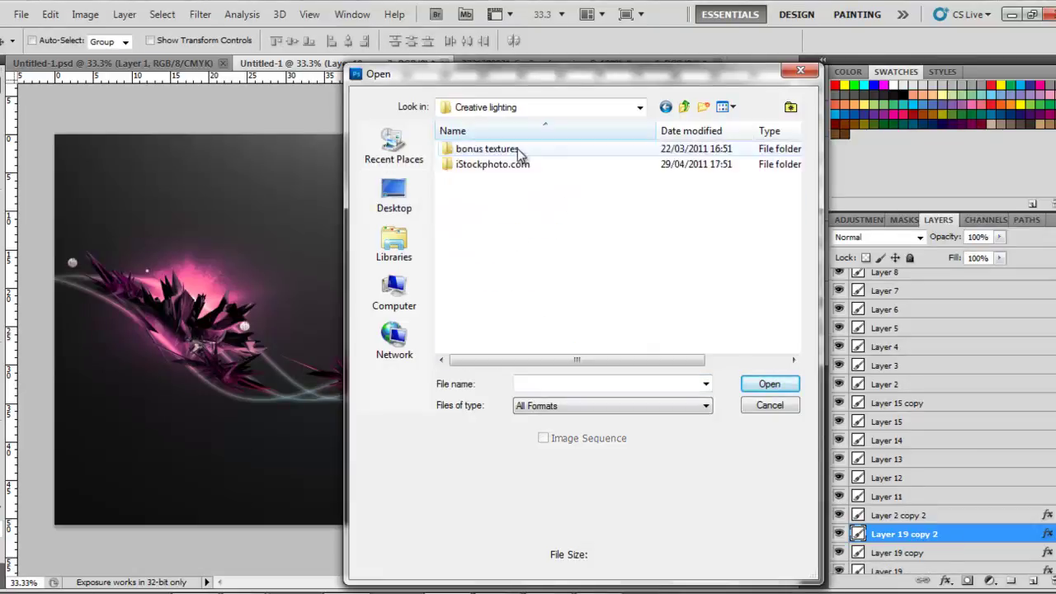
pyautogui.click(666, 107)
pyautogui.scroll(-1, 787, 199)
# On a new layer, fill a band with white and rotate it into a diagonal beam
pyautogui.press('Escape')
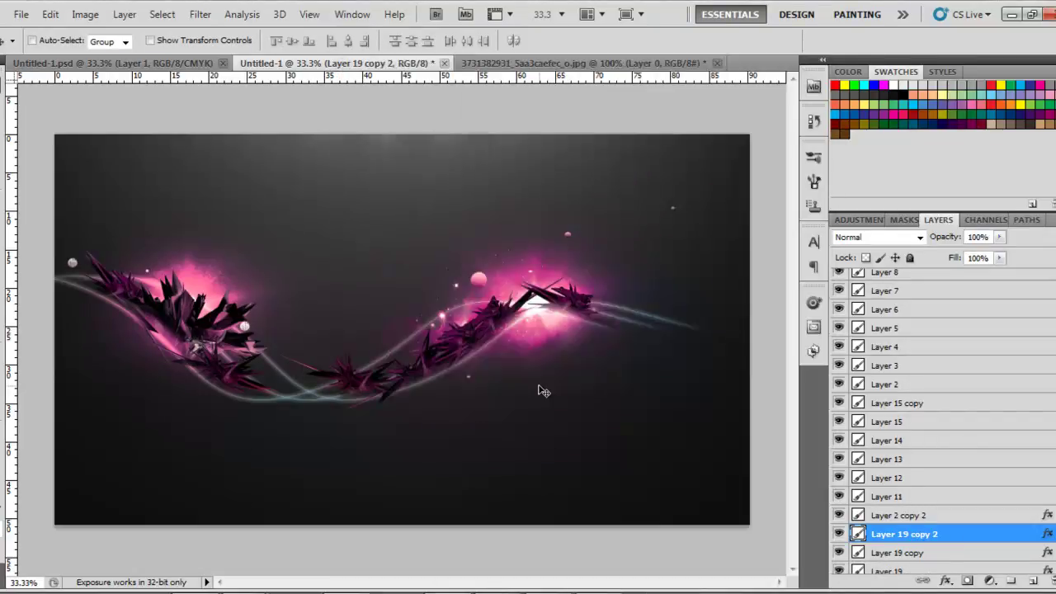
pyautogui.hotkey('ctrl', 'shift', 'alt', 'n')
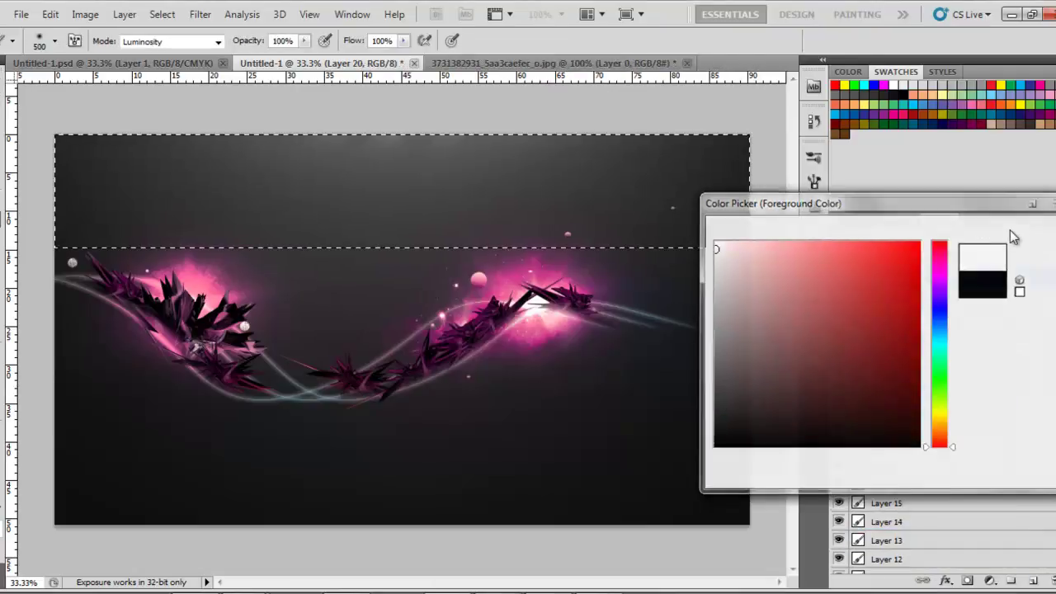
pyautogui.press('Return')
pyautogui.press('v')
pyautogui.hotkey('ctrl', 't')
pyautogui.moveTo(709, 206); pyautogui.dragTo(731, 270)
pyautogui.press('Return')
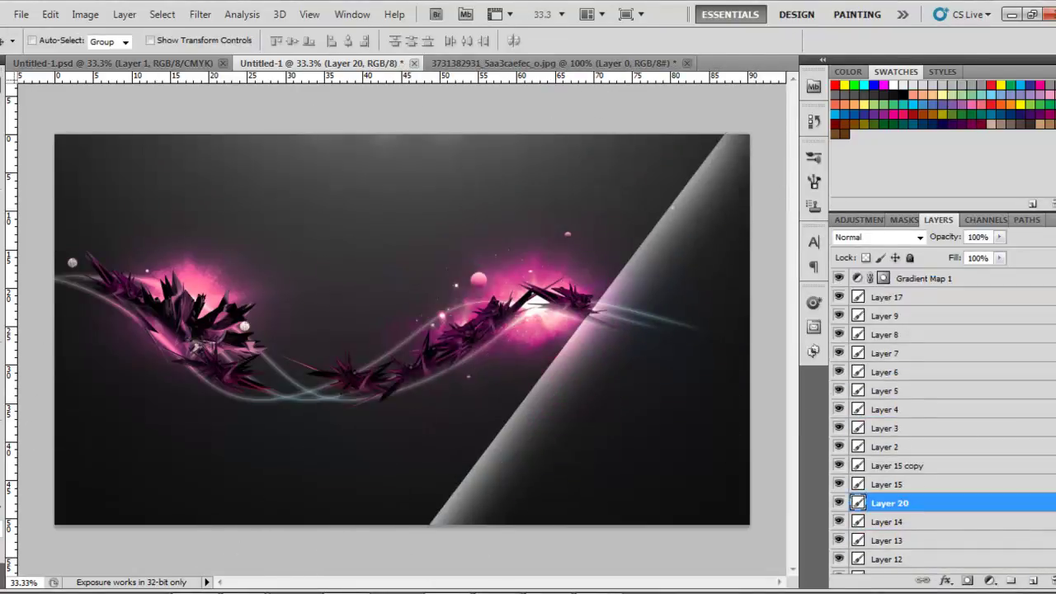
# Move the beam beneath the spheres, make it mostly transparent, re-angle it and erase its edges
pyautogui.moveTo(889, 278); pyautogui.dragTo(890, 425)
pyautogui.moveTo(999, 236); pyautogui.dragTo(930, 262)
pyautogui.hotkey('ctrl', 't')
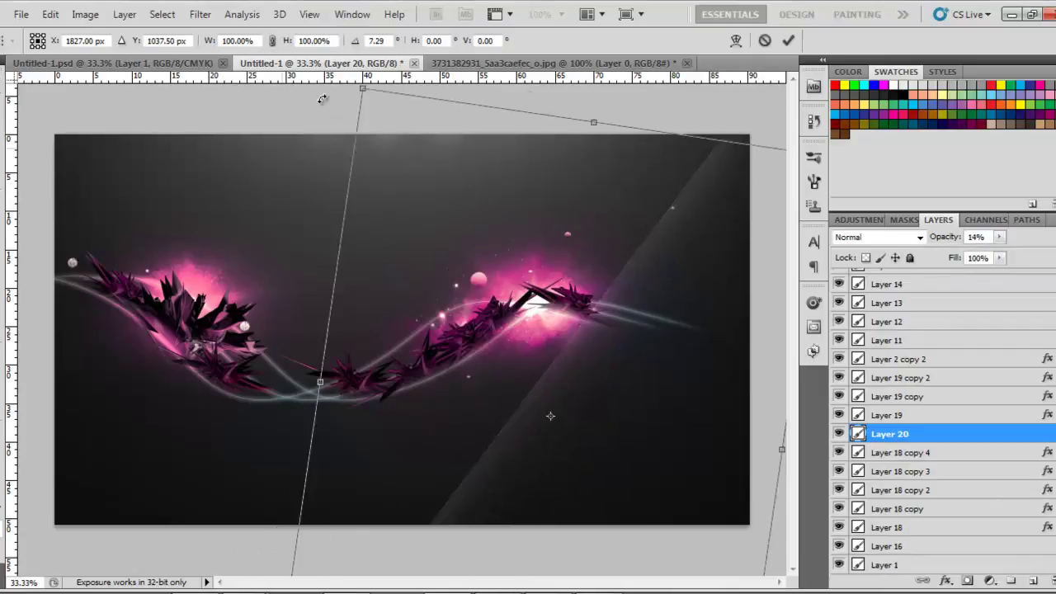
pyautogui.moveTo(321, 99); pyautogui.dragTo(311, 184)
pyautogui.press('Return')
pyautogui.press('e')
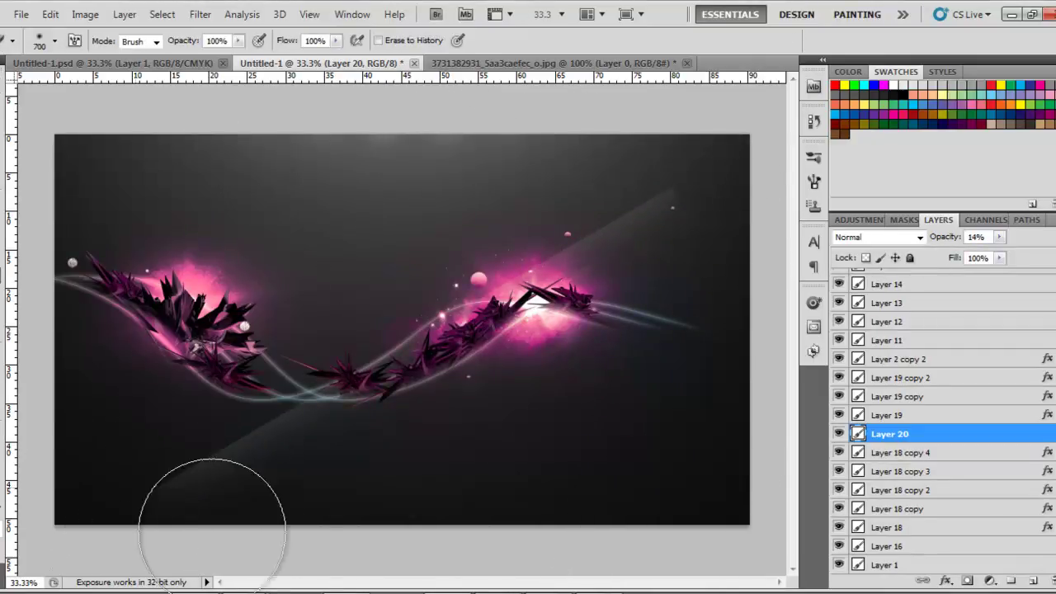
# Duplicate the beam layer three times
pyautogui.hotkey('ctrl', 'j')
pyautogui.rightClick(899, 434)
pyautogui.click(916, 106)
pyautogui.press('Return')
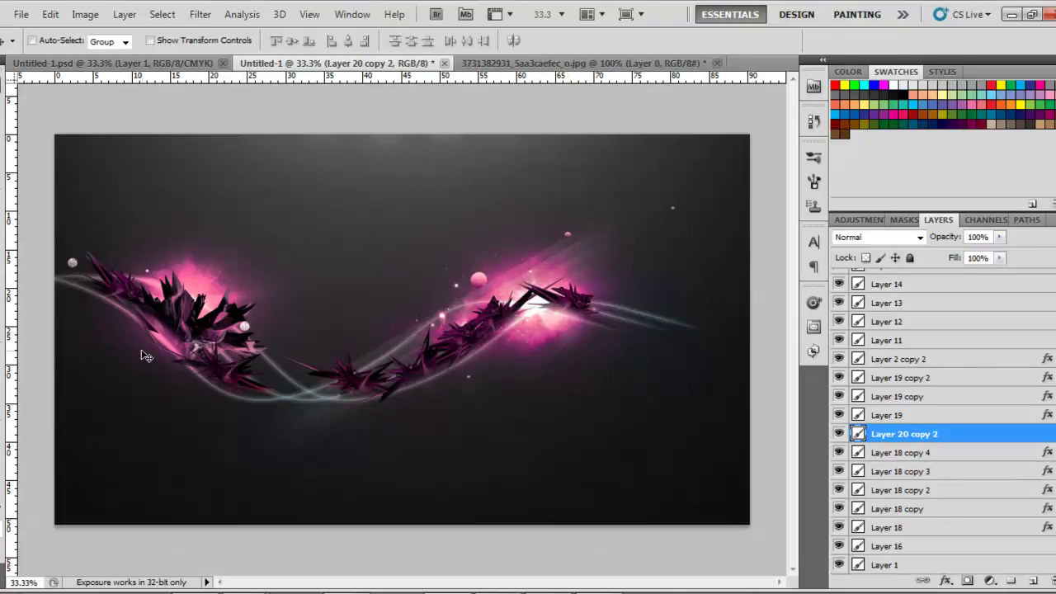
pyautogui.rightClick(904, 434)
pyautogui.click(932, 104)
pyautogui.press('Return')
# Rotate the new beam copy across the left glow
pyautogui.press('v')
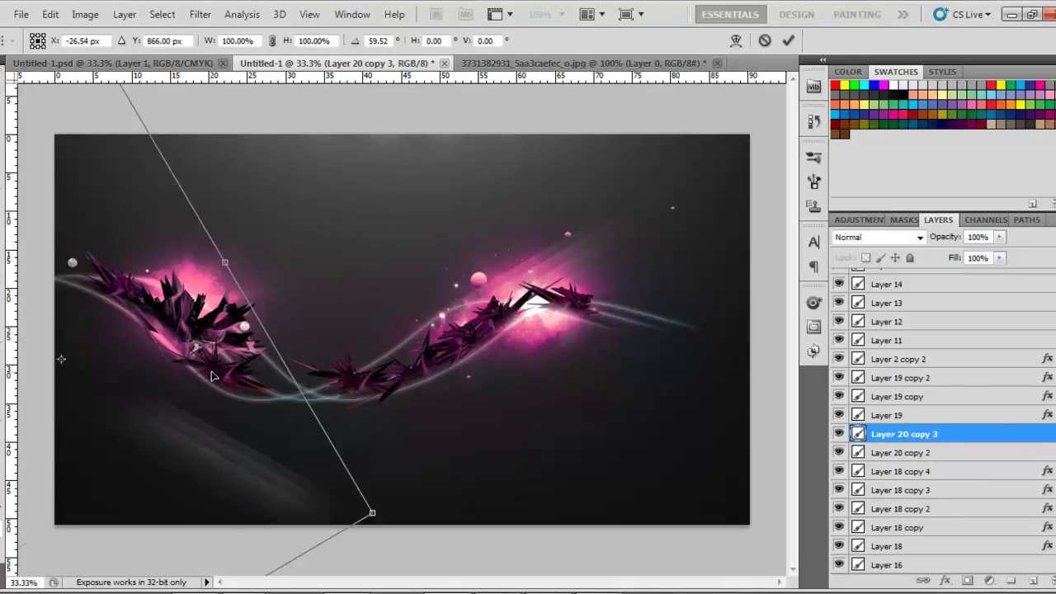
pyautogui.hotkey('ctrl', 't')
pyautogui.moveTo(248, 182); pyautogui.dragTo(311, 301)
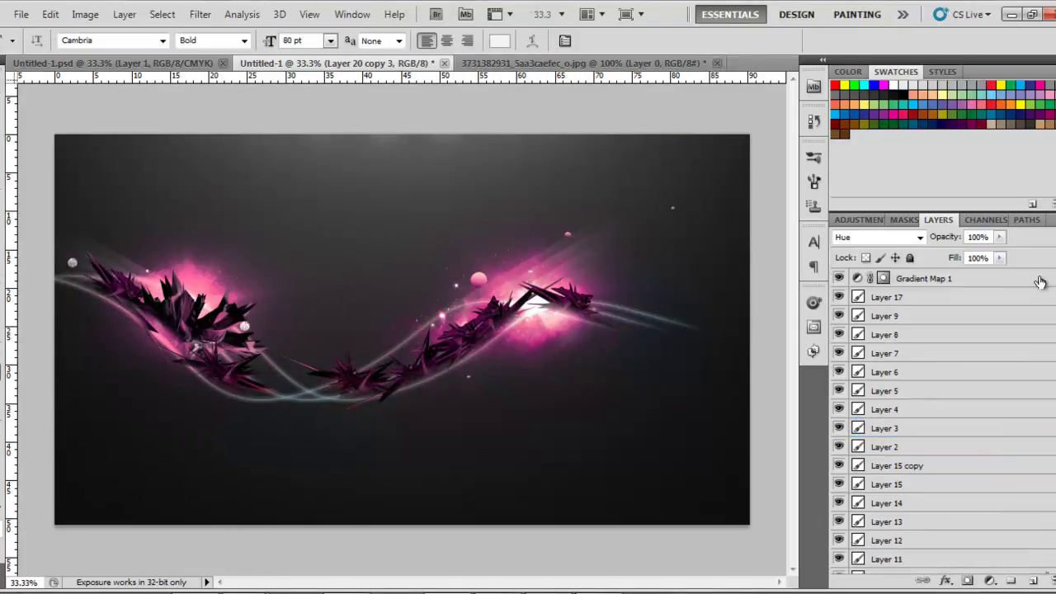
# Choose the 1979 font from the font list for the UNIVERSE title
pyautogui.click(162, 39)
pyautogui.scroll(9, 281, 239)
pyautogui.scroll(8, 258, 218)
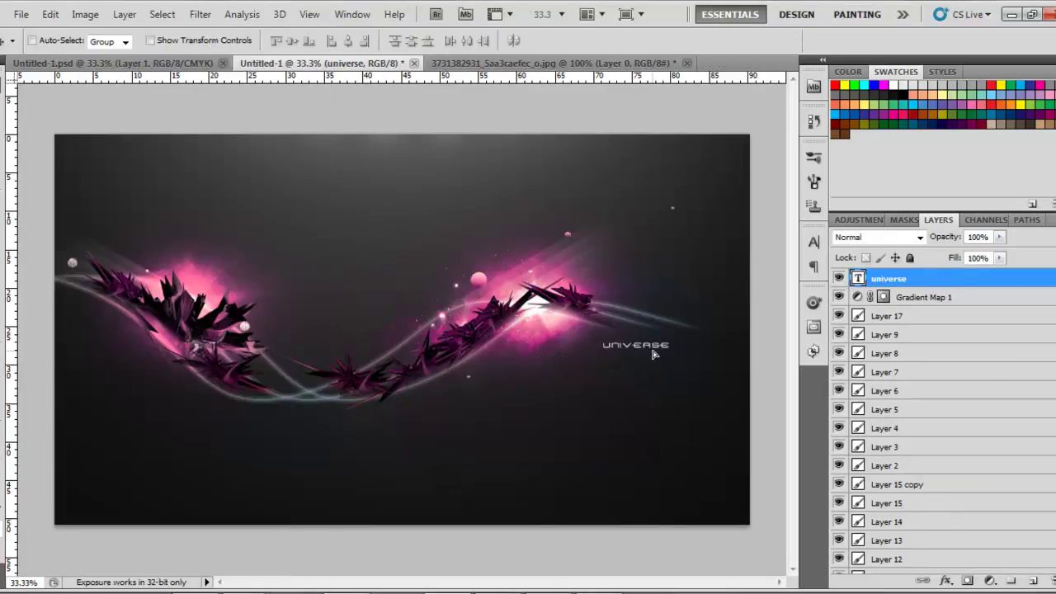
# Give the UNIVERSE title a grey gradient overlay and set the credit line to the 1979 font
pyautogui.rightClick(949, 278)
pyautogui.click(825, 137)
pyautogui.moveTo(247, 97); pyautogui.dragTo(135, 101)
pyautogui.click(49, 332)
pyautogui.click(243, 194)
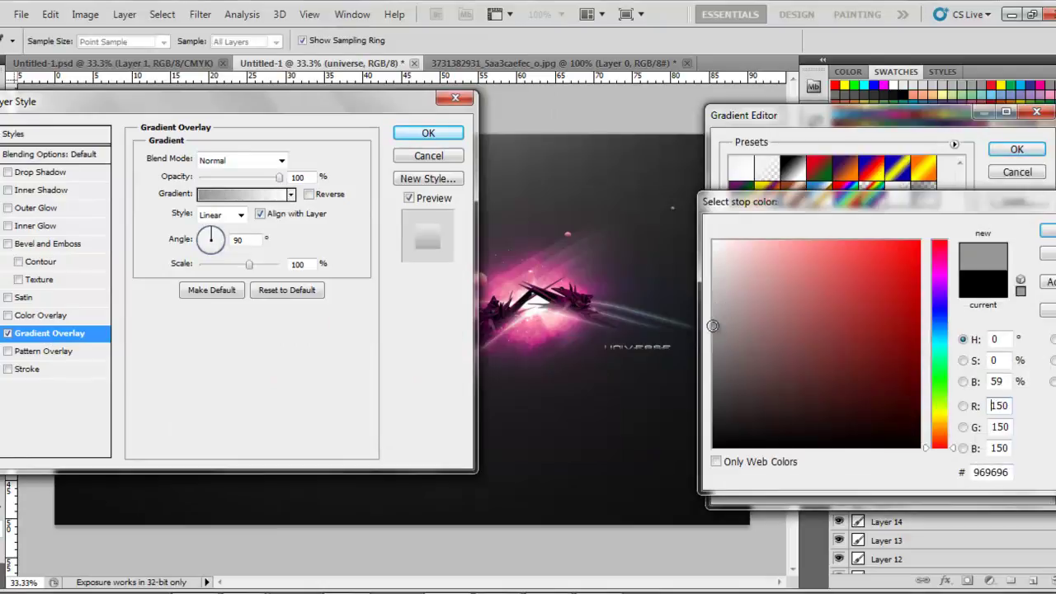
pyautogui.click(162, 39)
pyautogui.click(284, 212)
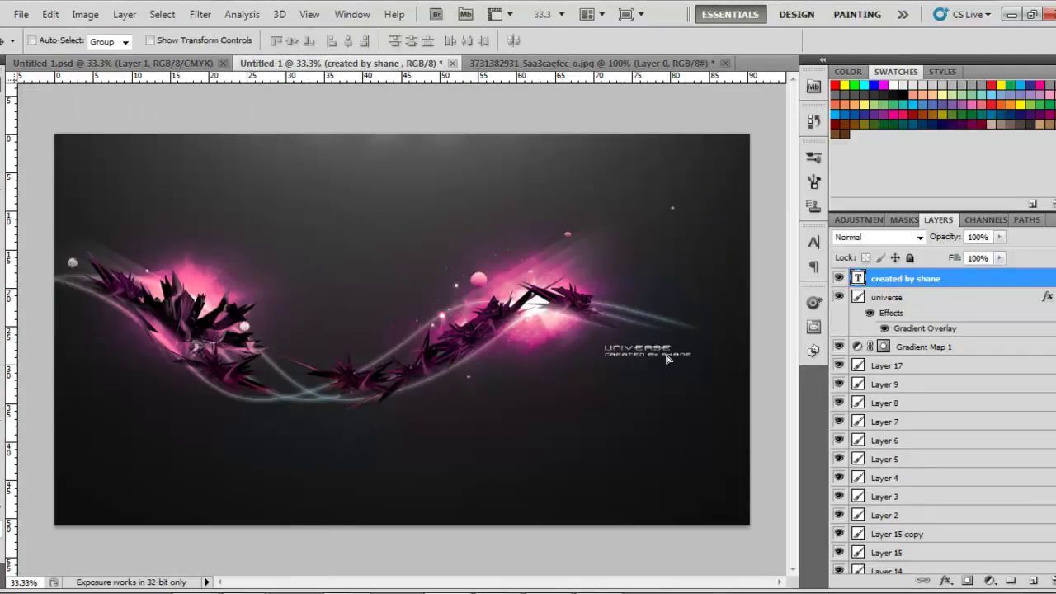
# Rasterize the credit text and flatten the artwork into one layer
pyautogui.rightClick(978, 278)
pyautogui.click(837, 300)
pyautogui.rightClick(957, 278)
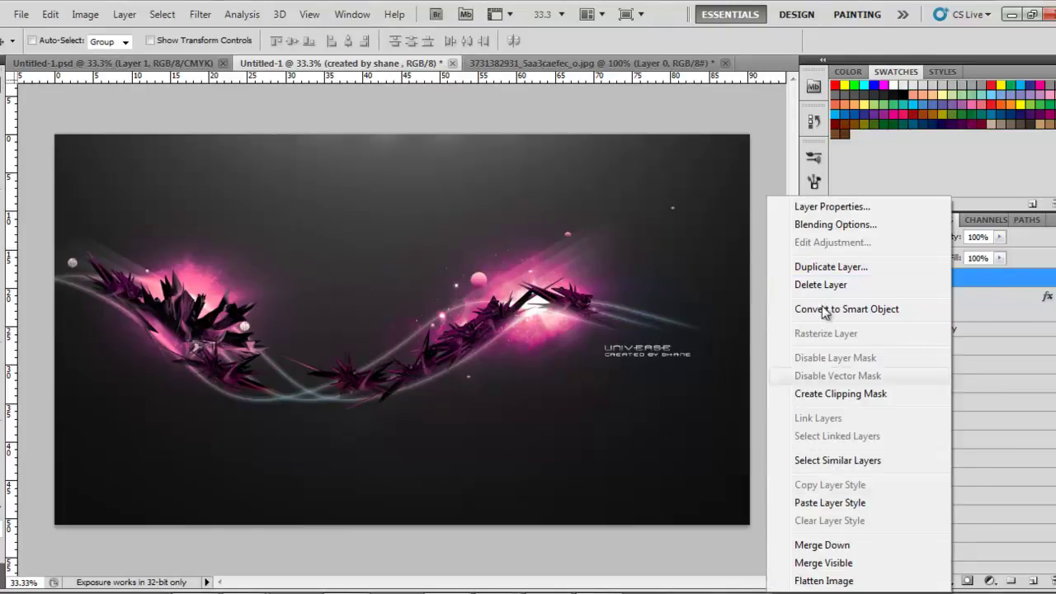
pyautogui.click(813, 580)
# Apply a Gaussian Blur to the duplicated artwork
pyautogui.click(417, 223)
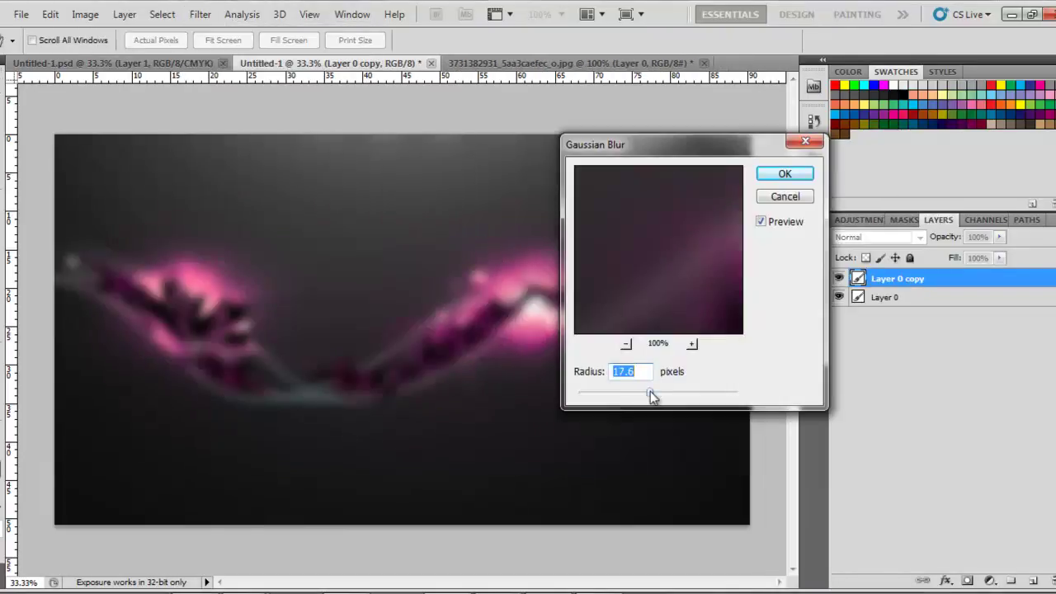
pyautogui.press('Return')
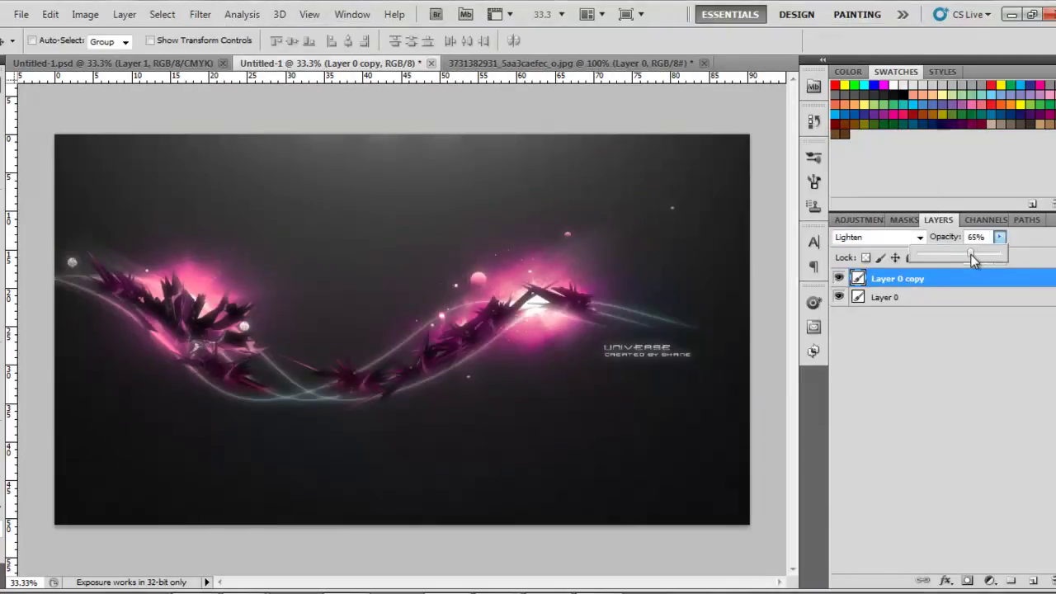
pyautogui.click(152, 516)
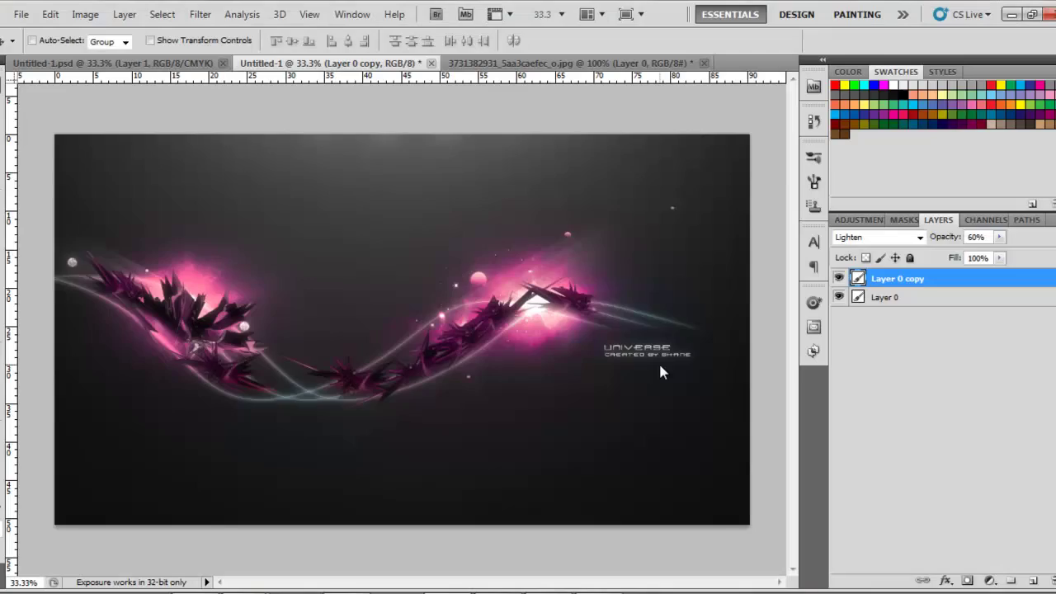